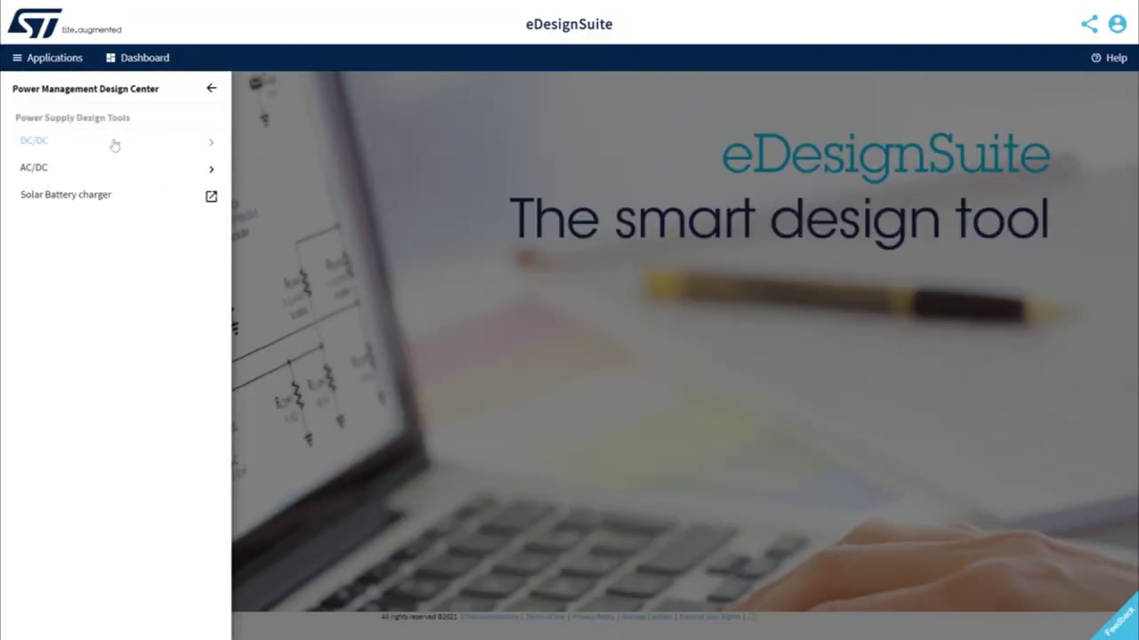
Open the AC/DC product results page in the design tools.
left_click(78, 198)
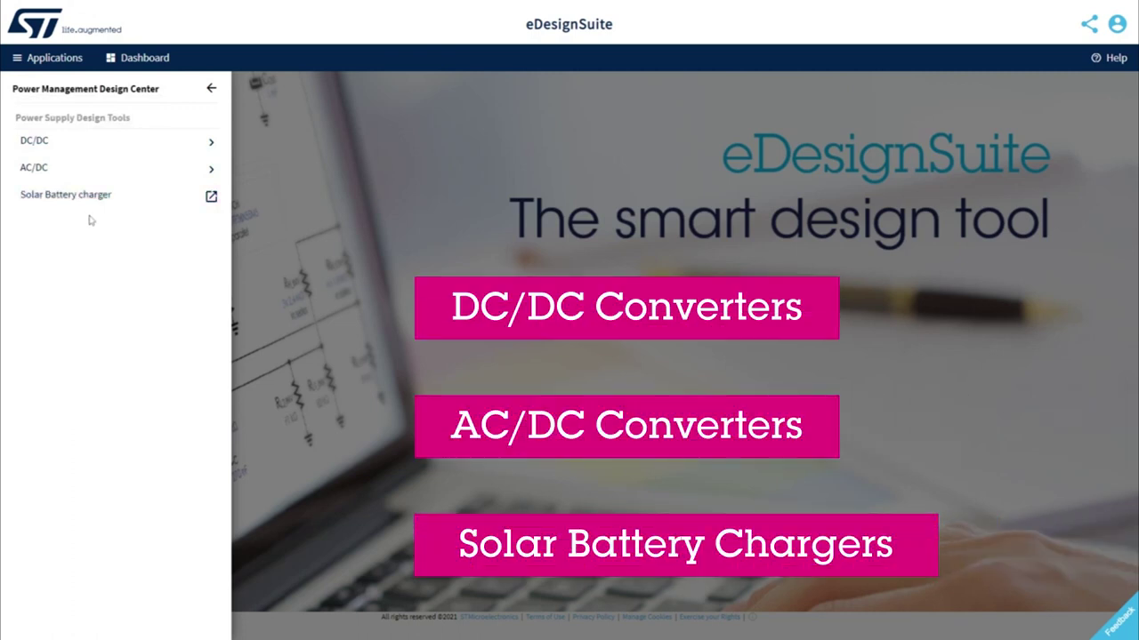
left_click(40, 171)
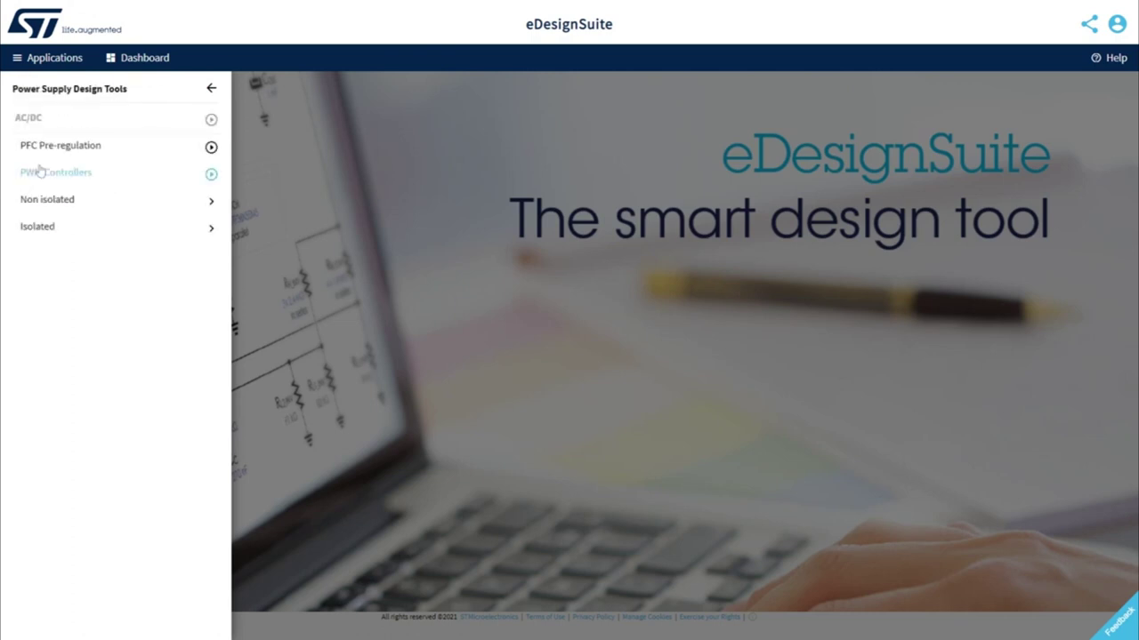
left_click(32, 121)
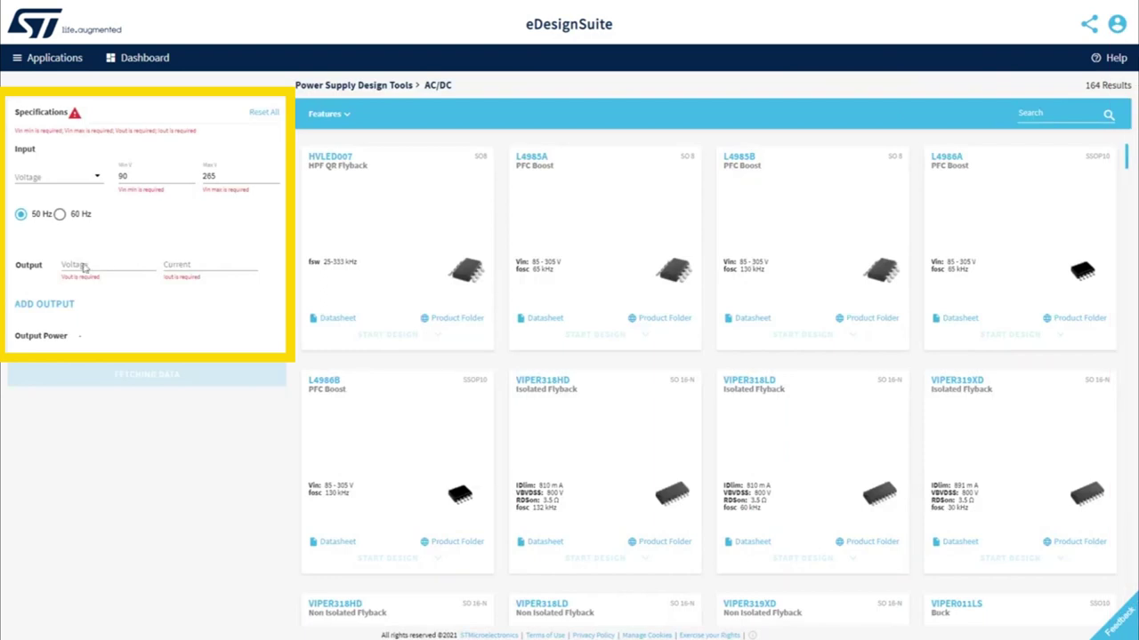
Specify a 12 V output voltage and 0.5 A output current.
left_click(84, 266)
type("12")
key("Tab")
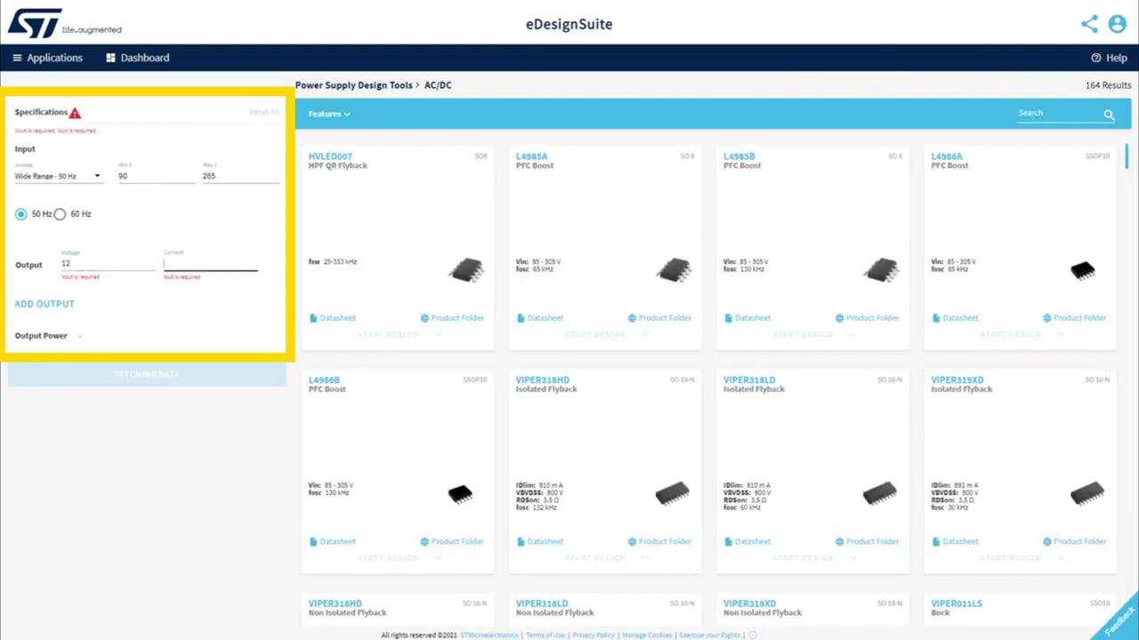
type("0.5")
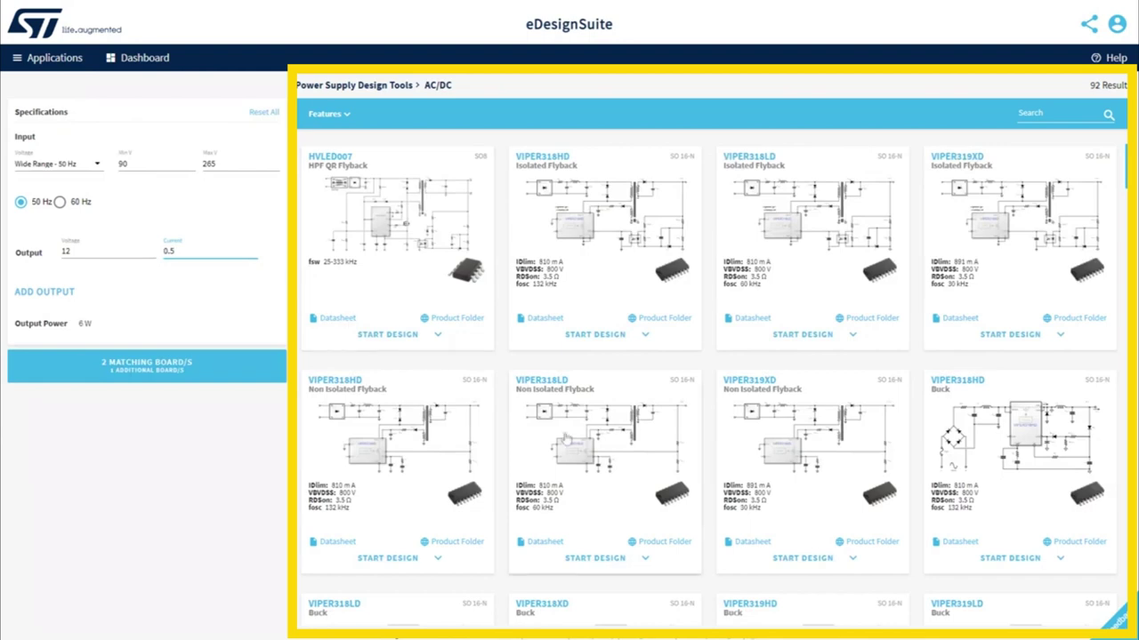
scroll(568, 439, "down", 8)
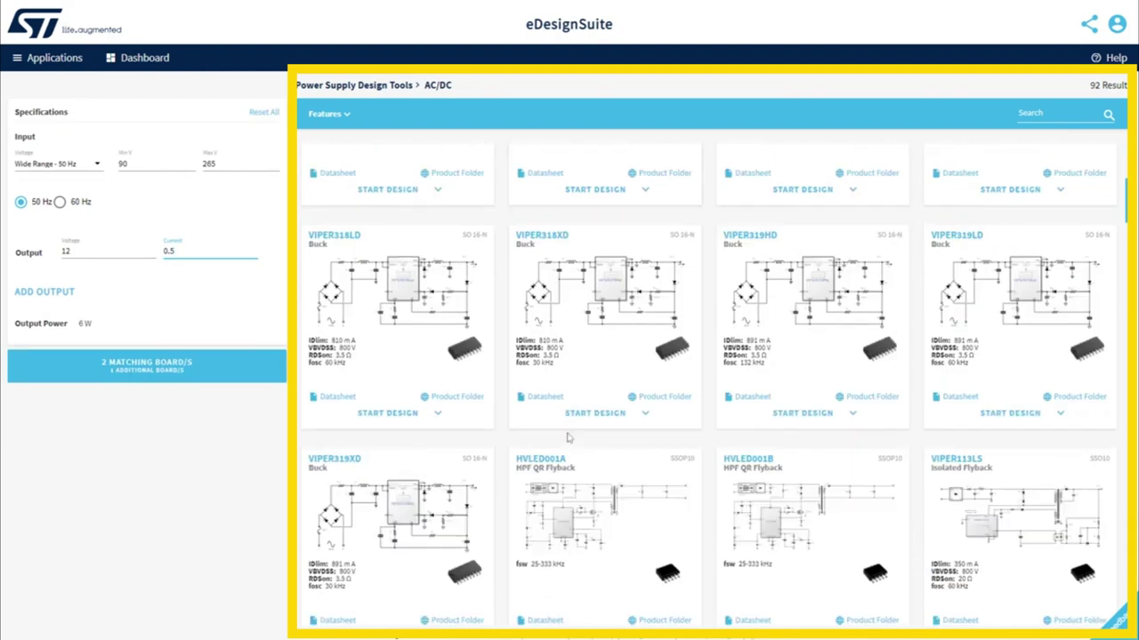
scroll(568, 438, "down", 10)
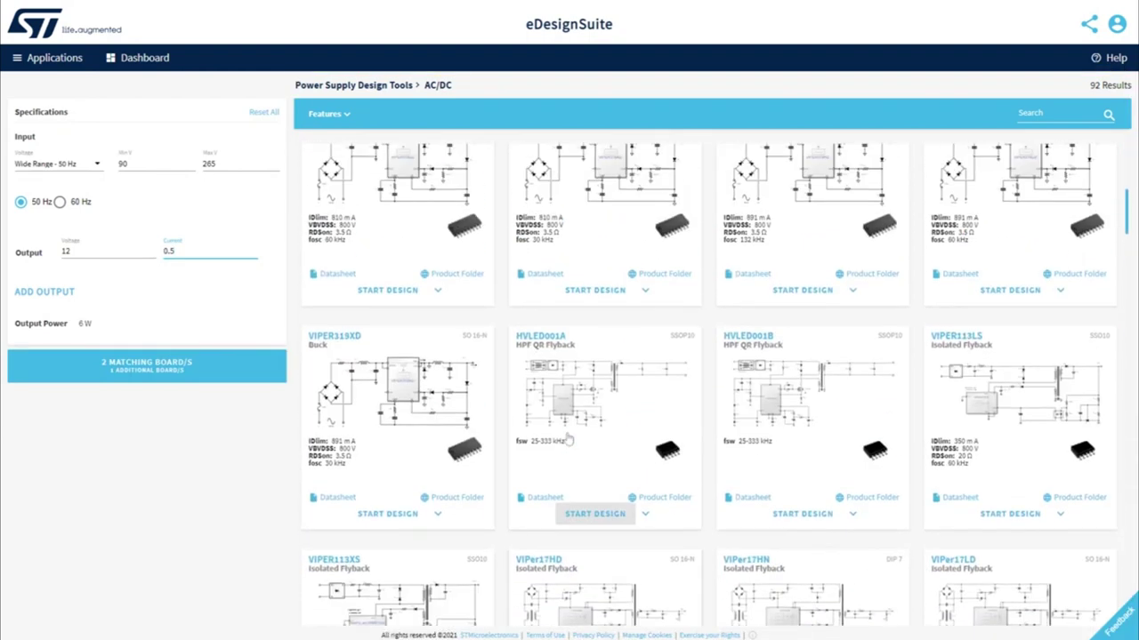
scroll(567, 437, "up", 1)
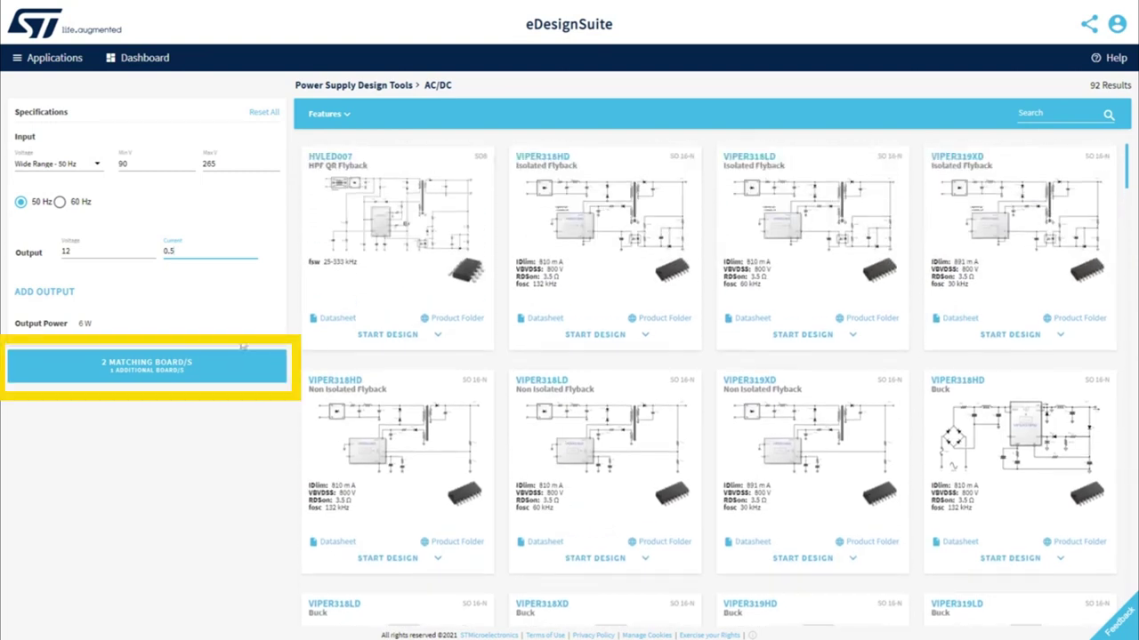
left_click(161, 367)
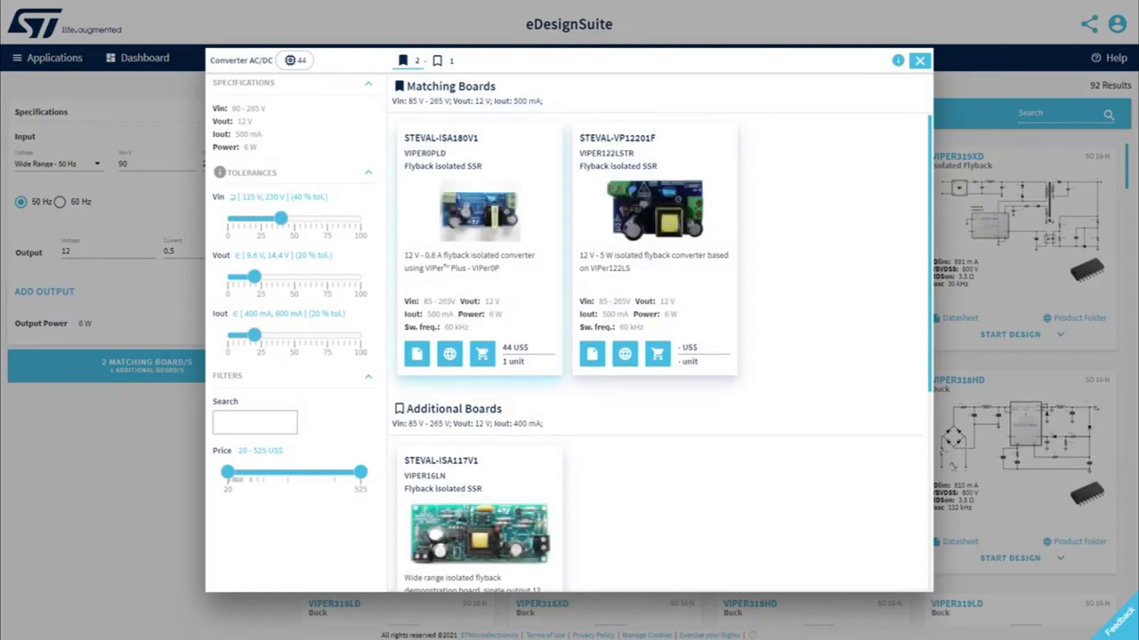
scroll(532, 348, "down", 1)
scroll(532, 349, "down", 3)
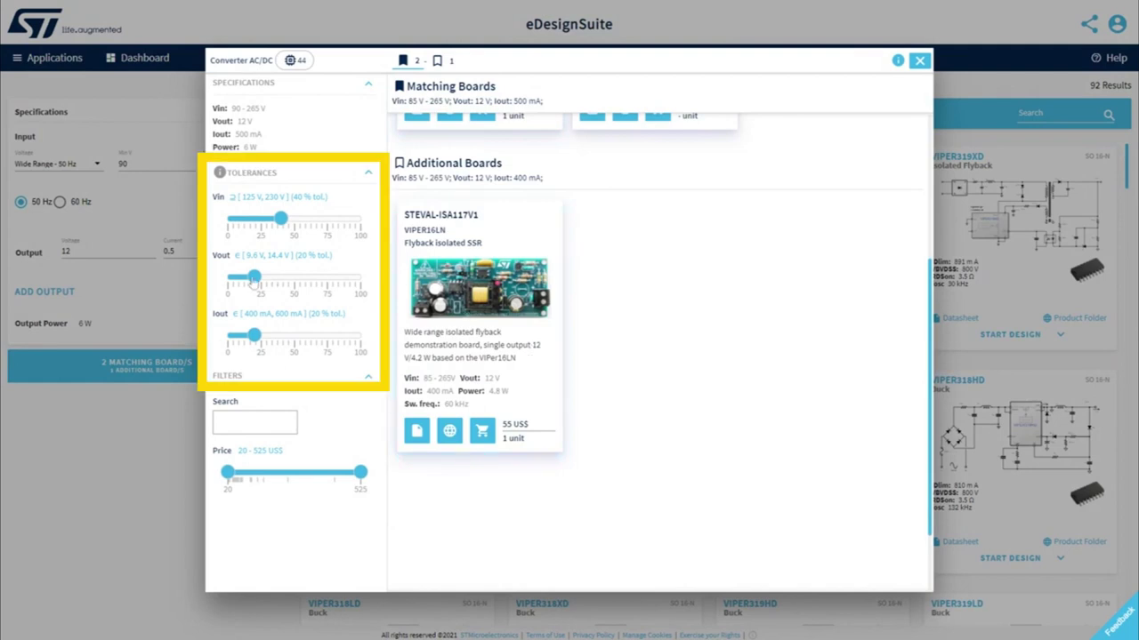
left_click_drag(254, 285, 326, 287)
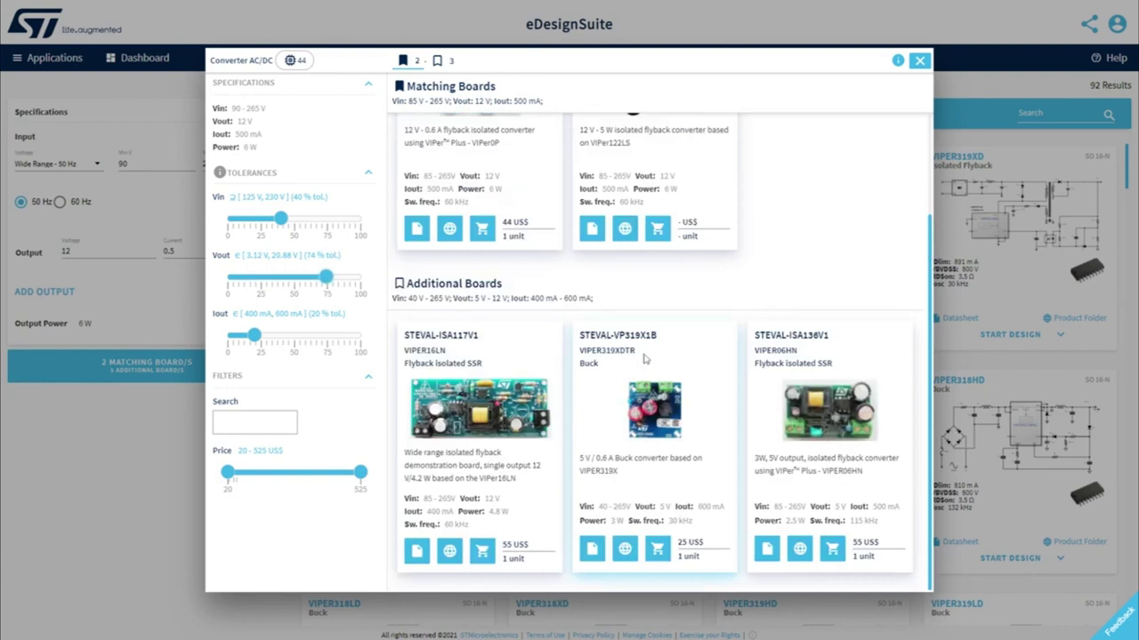
left_click(920, 61)
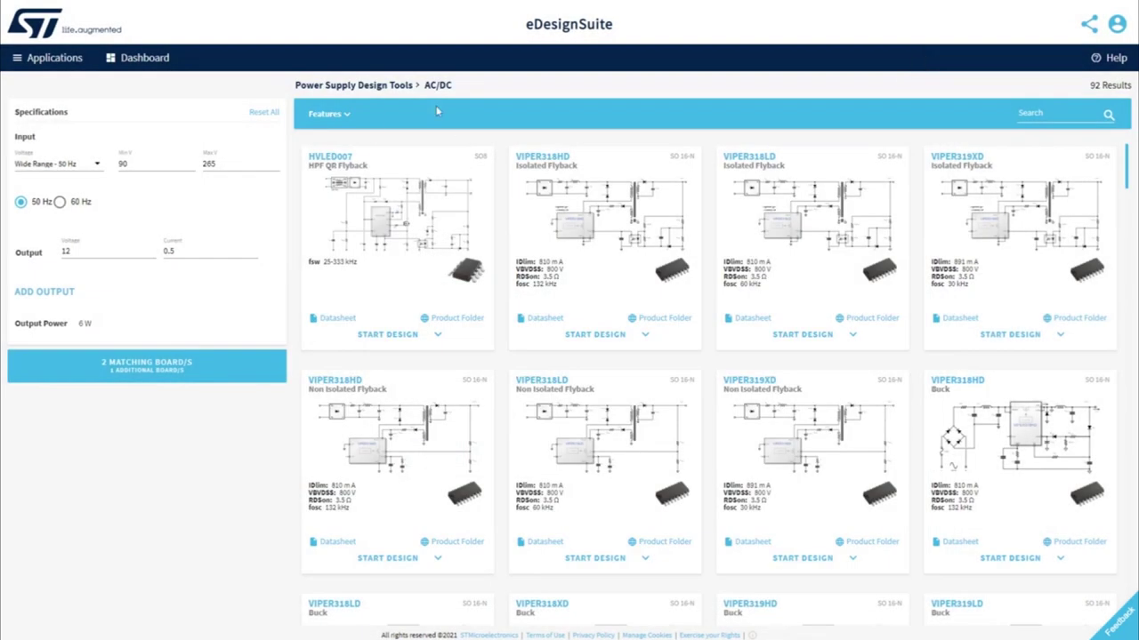
Try the Quasi Resonant feature filter set to Include, then remove it.
left_click(346, 118)
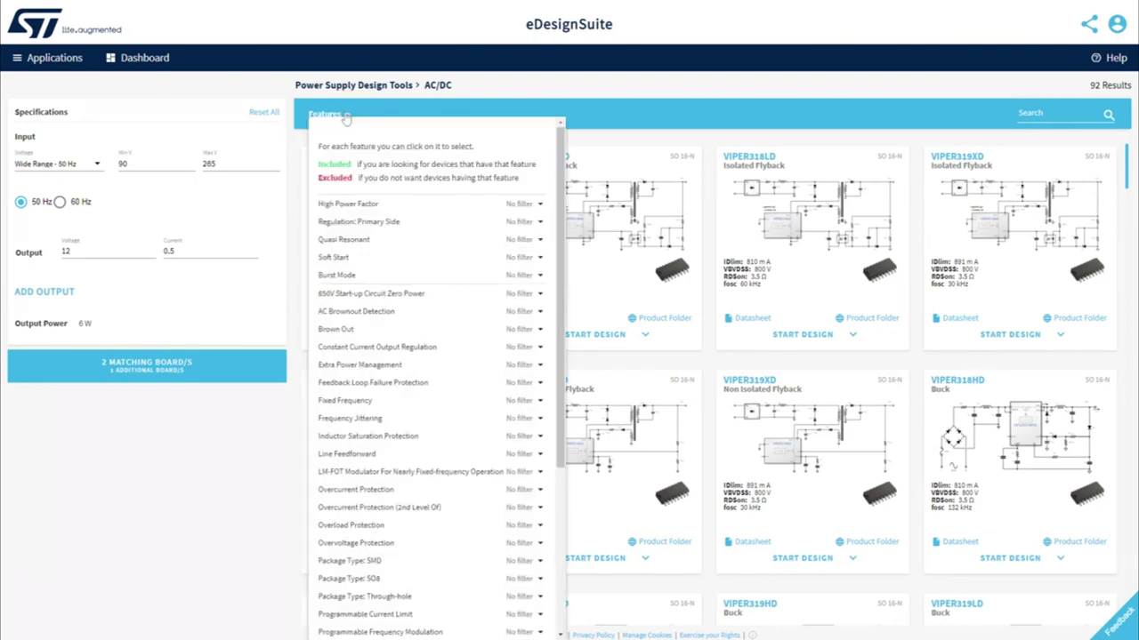
left_click(522, 240)
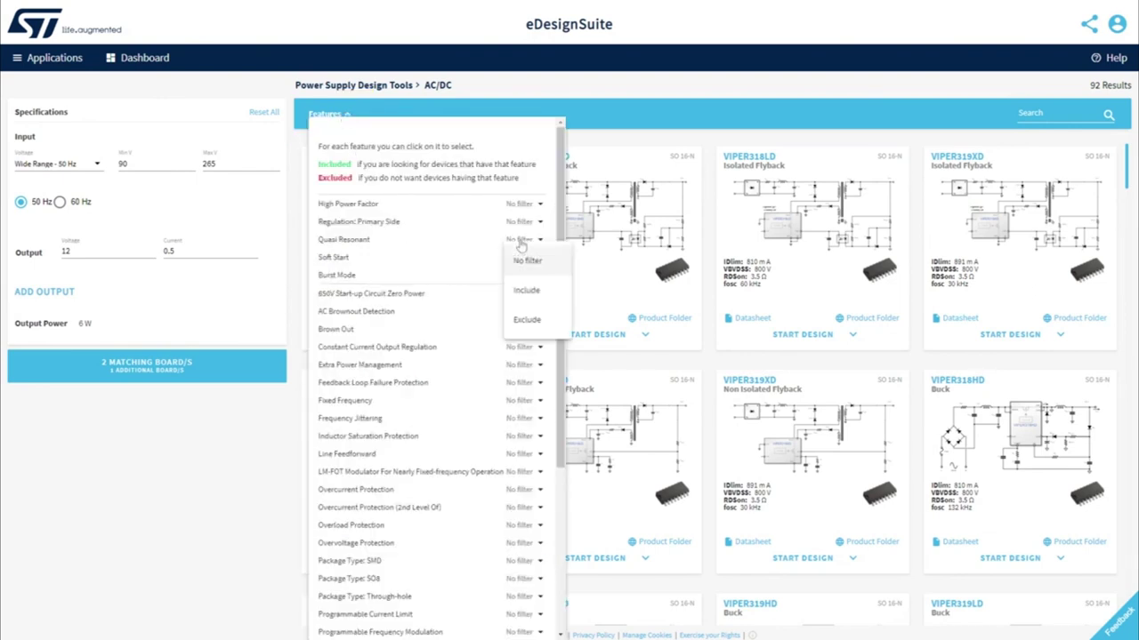
left_click(527, 290)
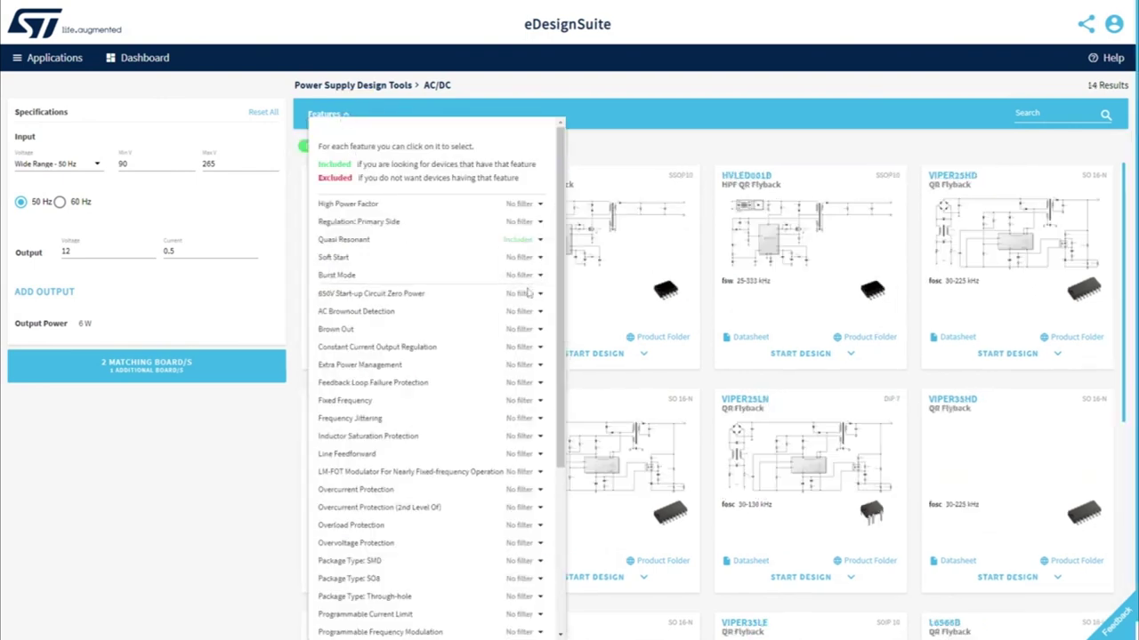
left_click(621, 148)
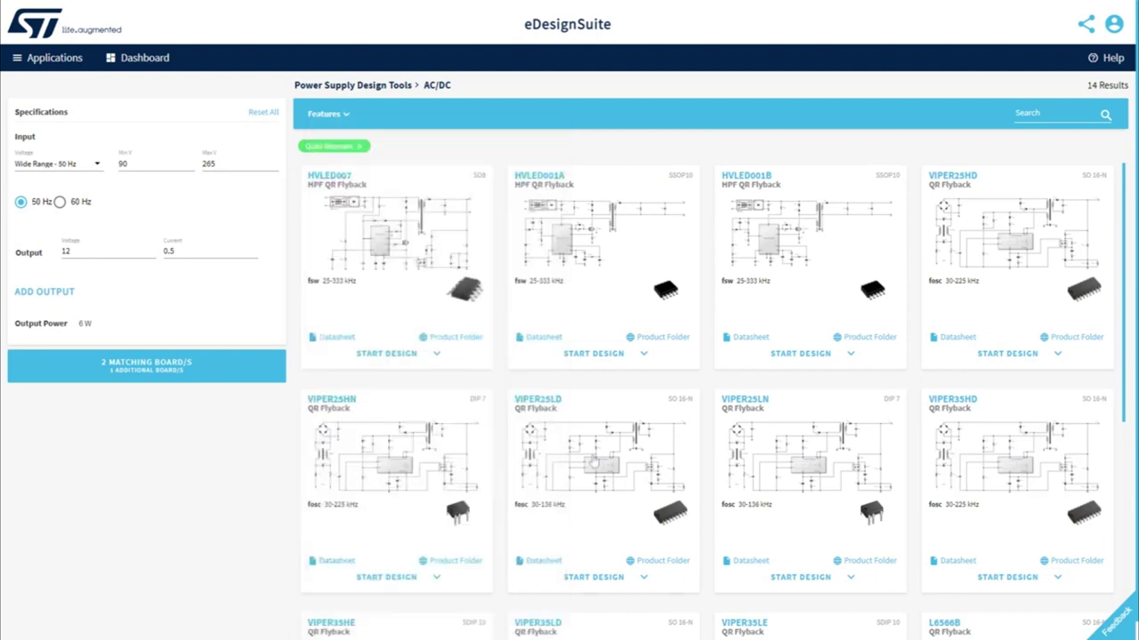
scroll(593, 462, "down", 3)
scroll(593, 461, "up", 3)
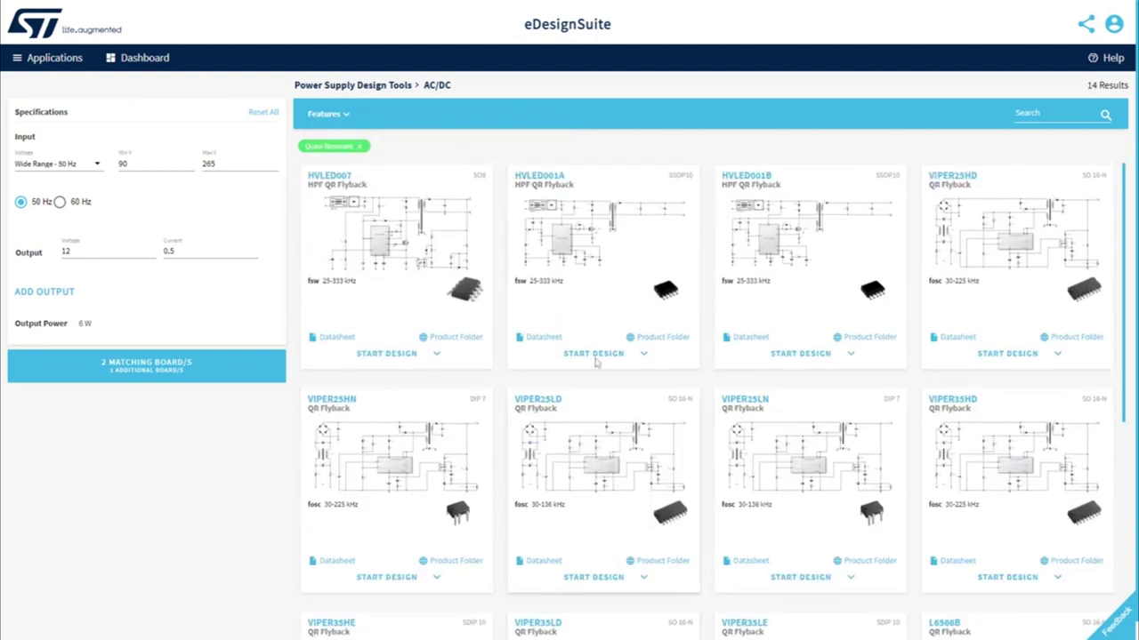
left_click(359, 147)
Search for viper318 and open the VIPER318HD Isolated Flyback card.
left_click(1050, 113)
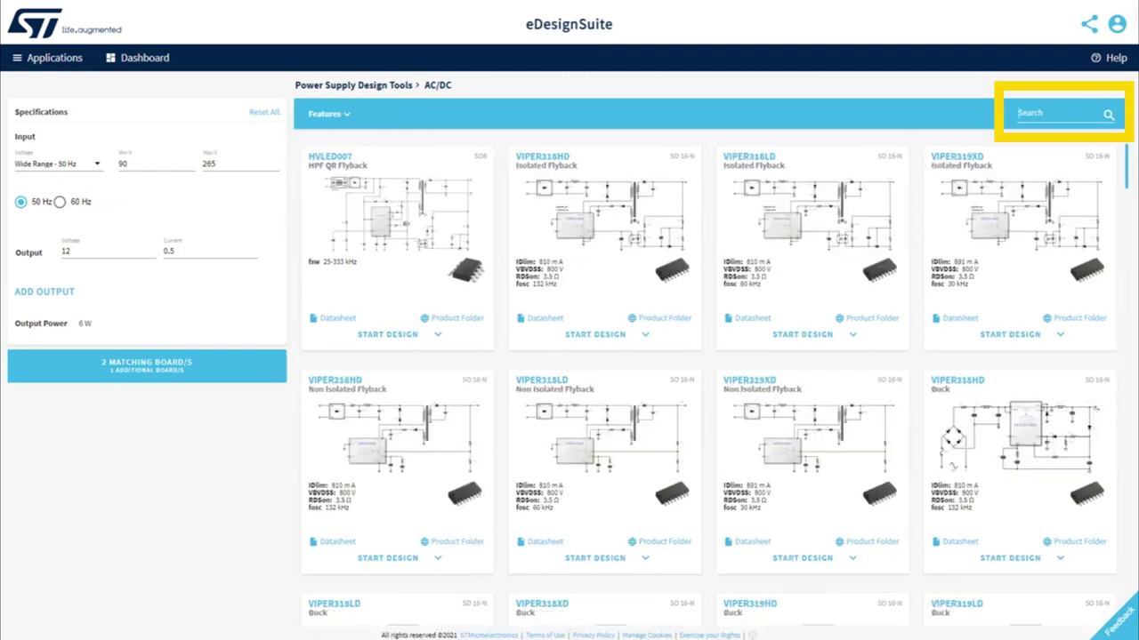
type("viper318")
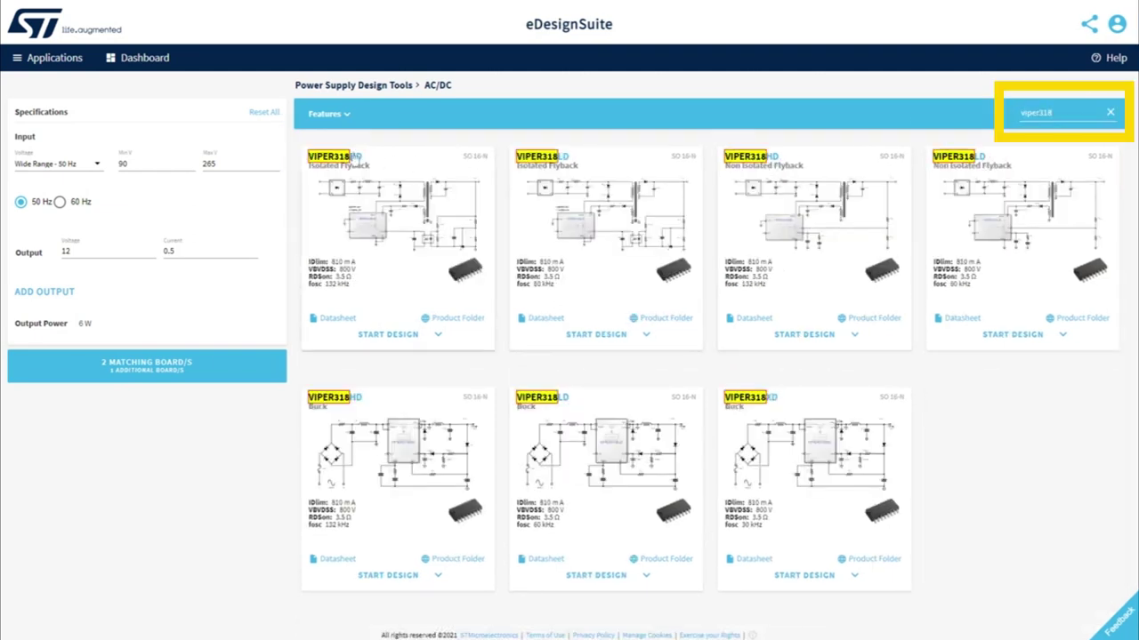
left_click(355, 157)
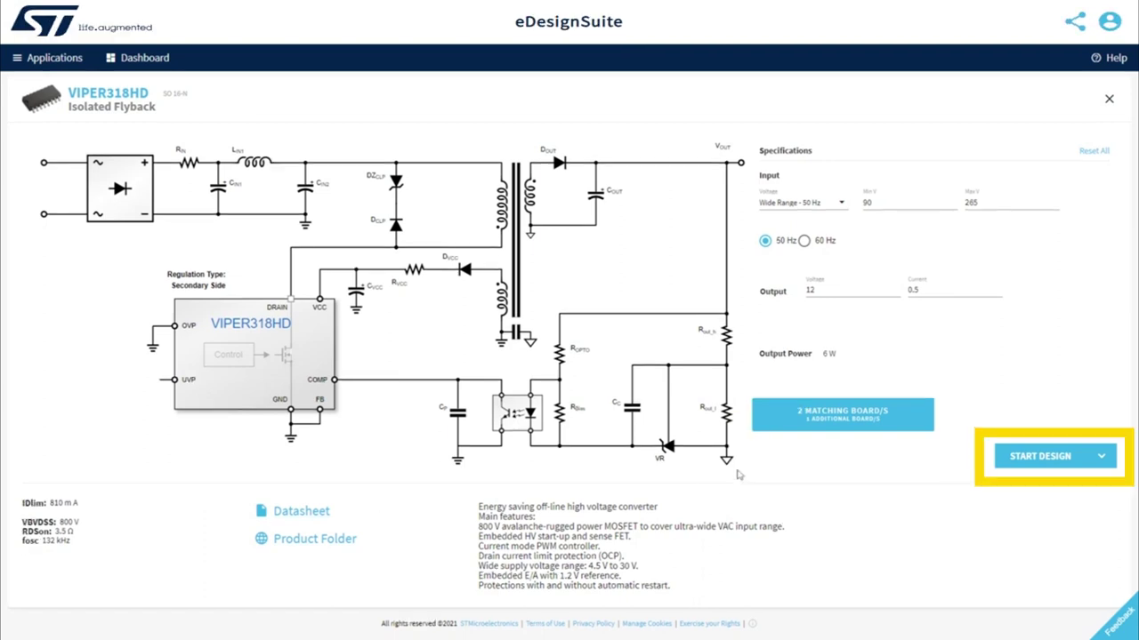
Start a VIPER318HD design to generate the schematic, BOM, simulations and loss results.
left_click(1018, 457)
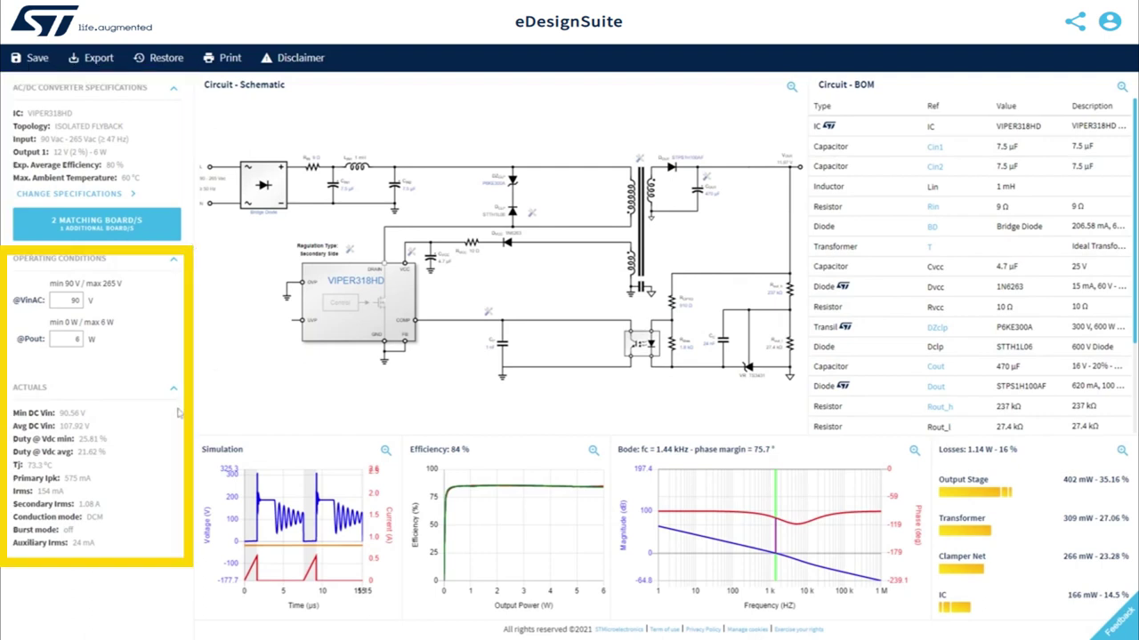
Enlarge the simulation, efficiency, Bode and losses charts in turn, finishing on the enlarged BOM.
left_click(385, 452)
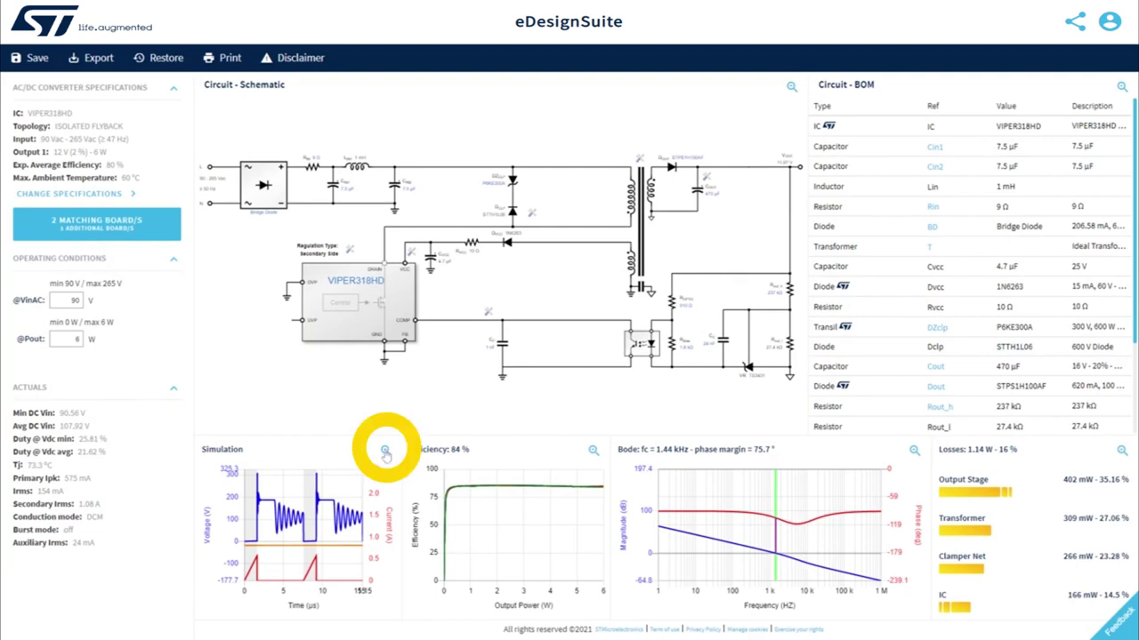
left_click(1122, 90)
left_click(593, 451)
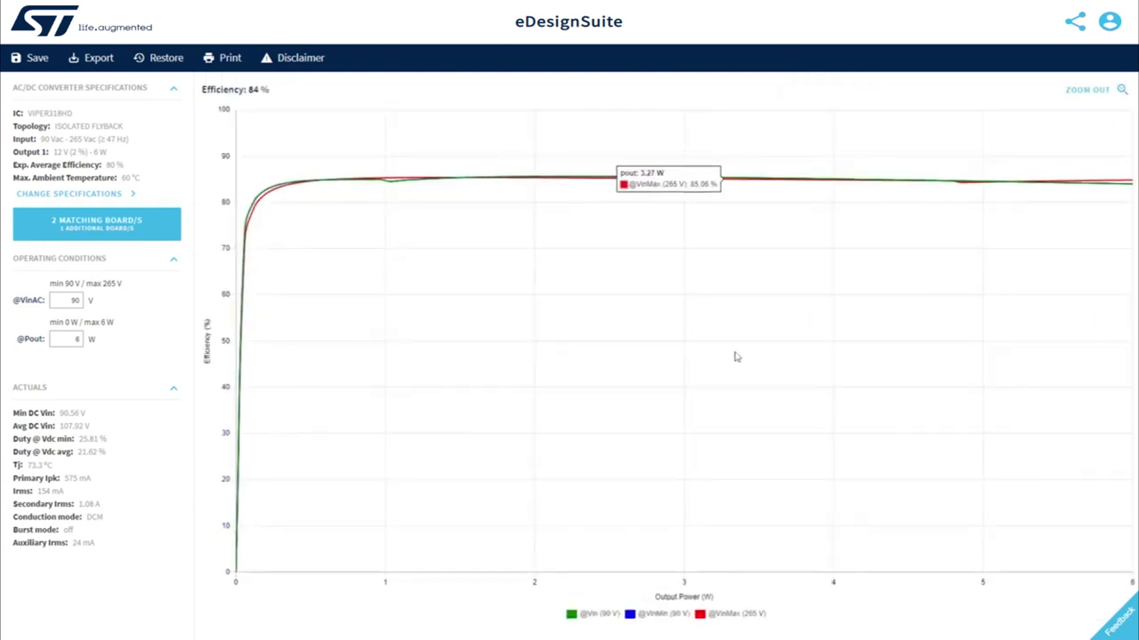
left_click(1122, 90)
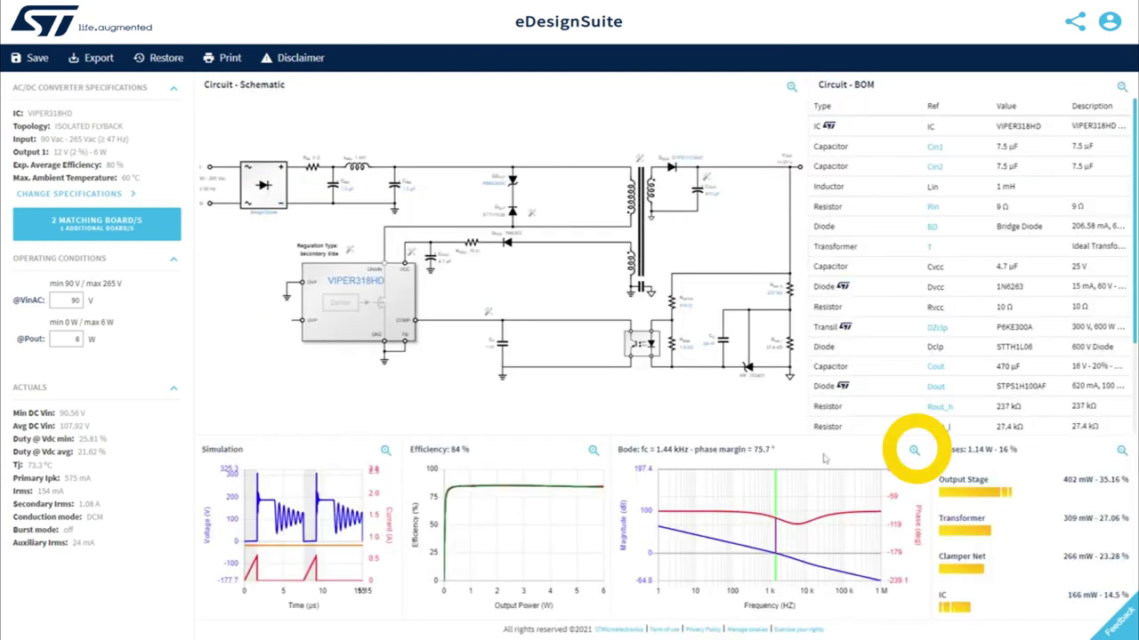
left_click(914, 453)
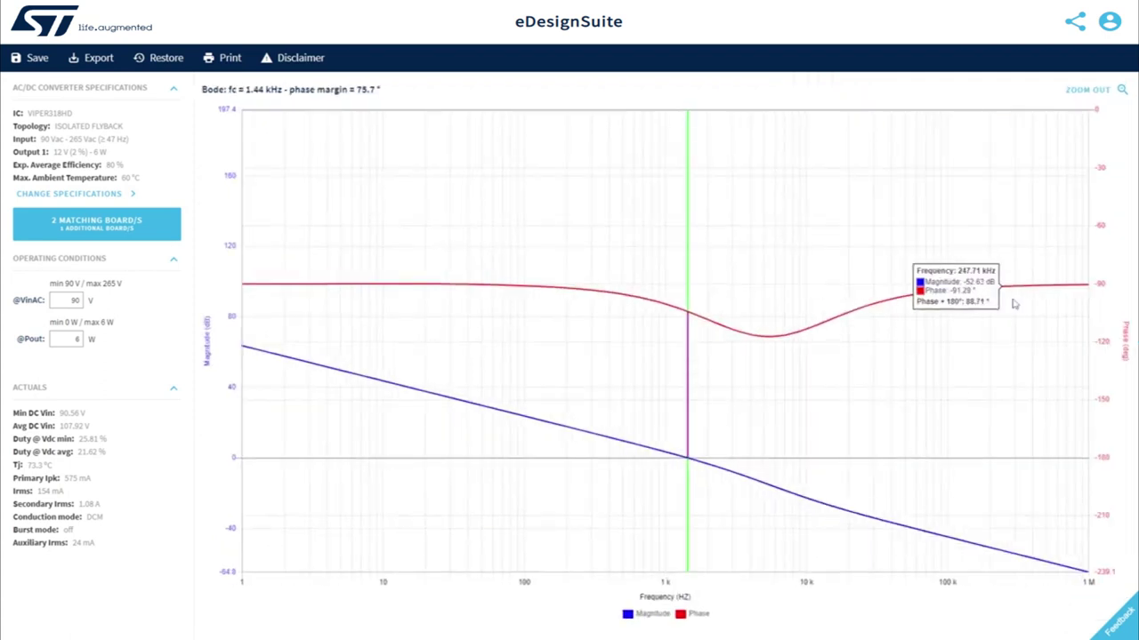
left_click(1122, 90)
left_click(1122, 451)
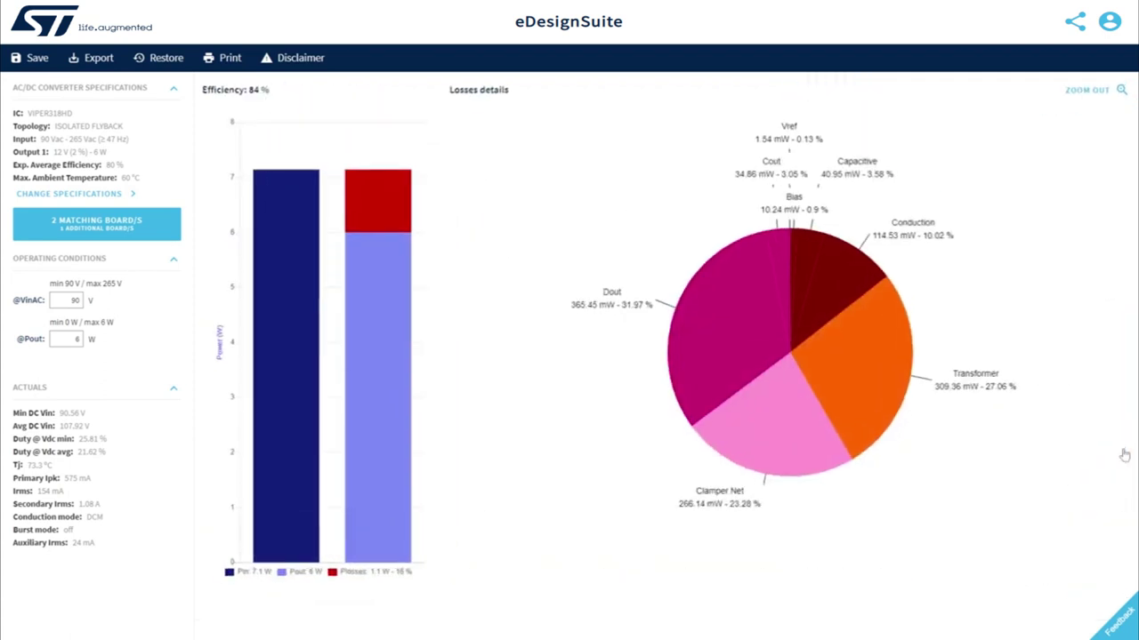
left_click(1122, 90)
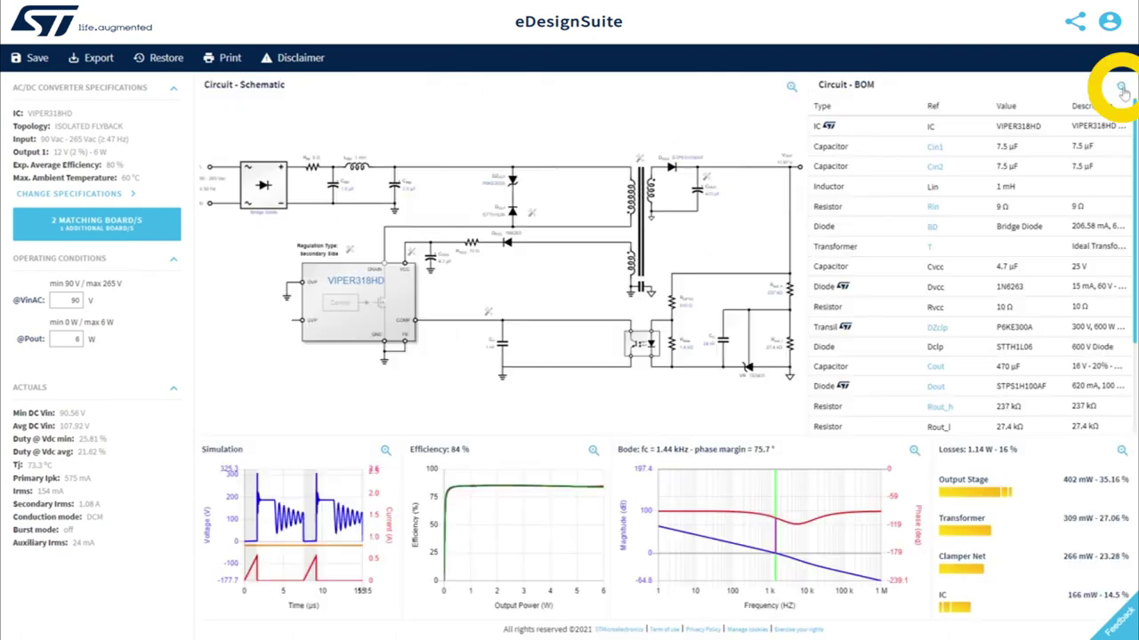
left_click(1118, 82)
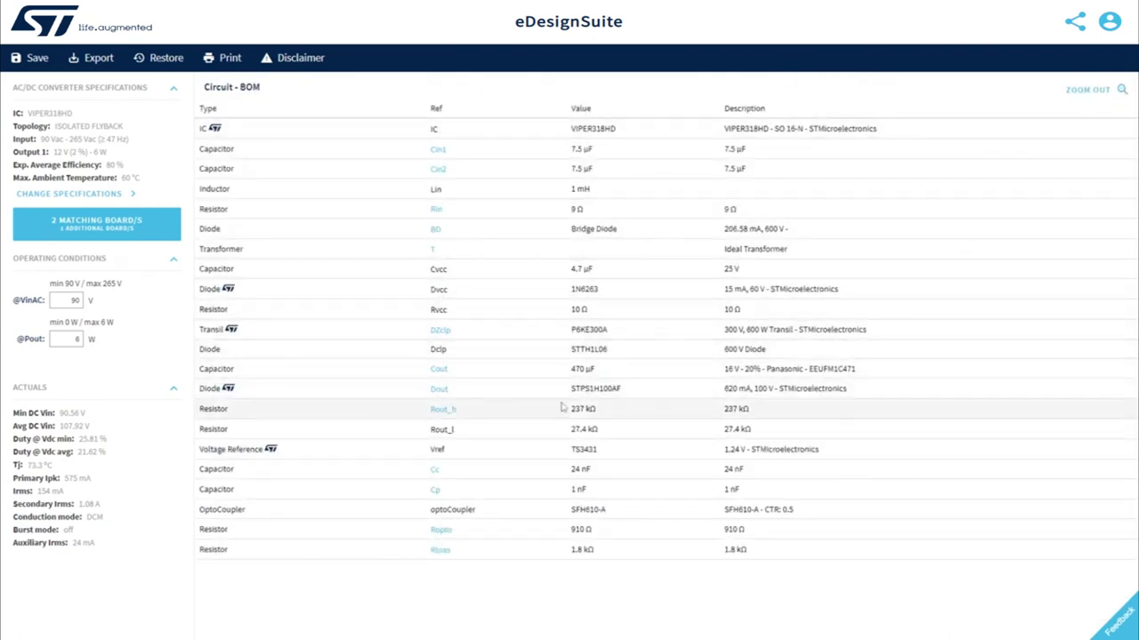
Close the clamper settings wizard without changes and return from the BOM to the overview.
left_click(440, 330)
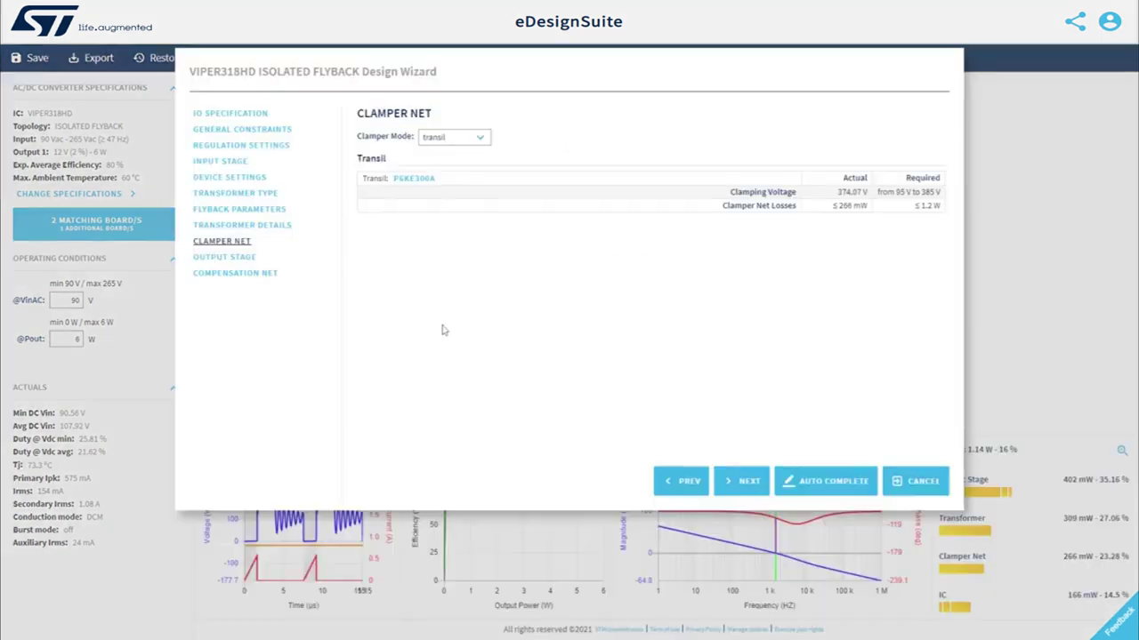
left_click(921, 481)
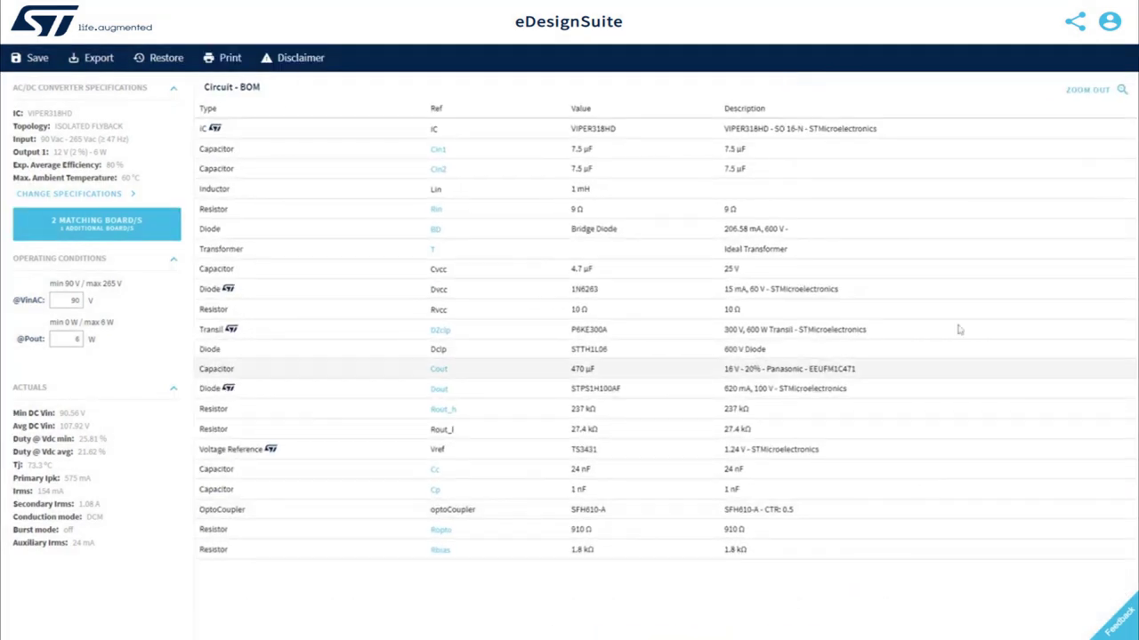
left_click(1121, 96)
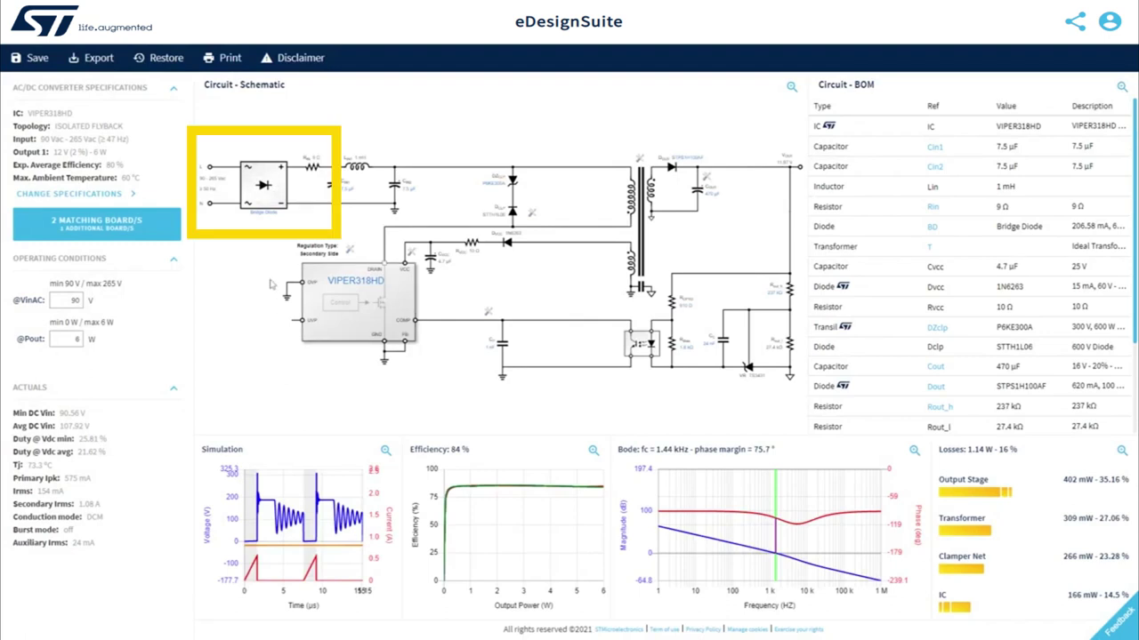
Set a half-bridge rectifier with 0.7 V diode forward drop and regenerate the design.
left_click(271, 221)
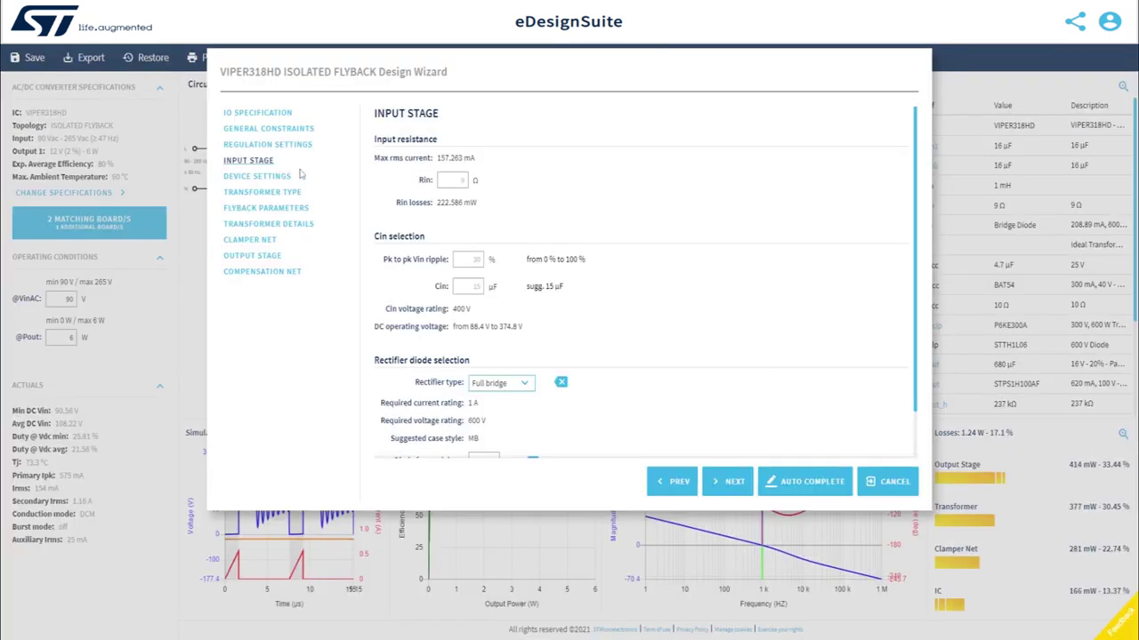
scroll(520, 335, "down", 1)
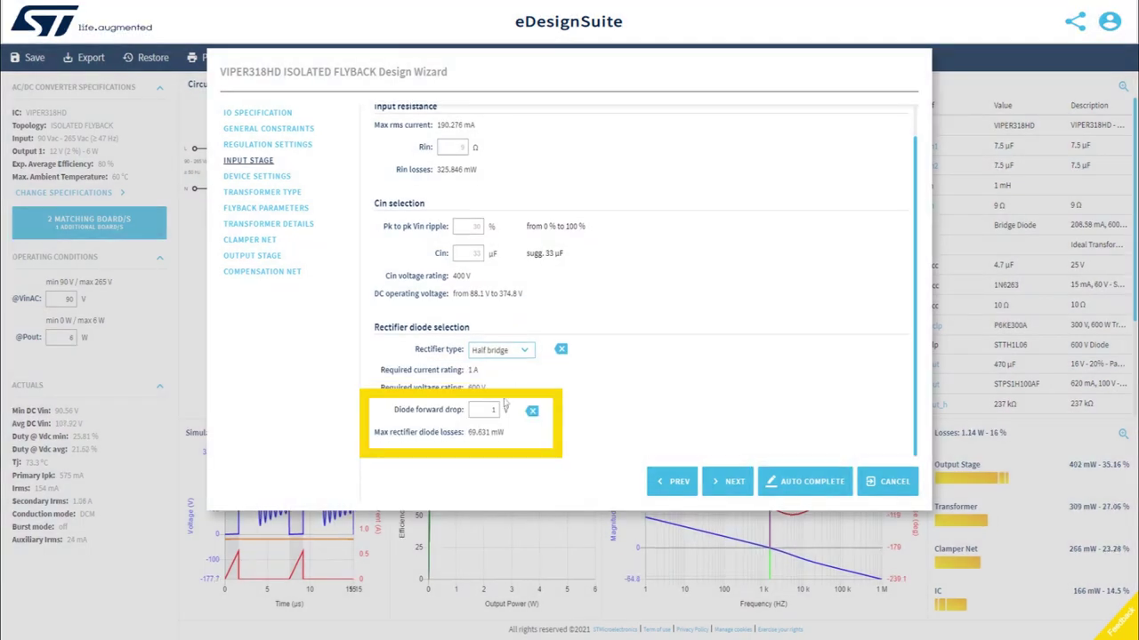
type("0.7")
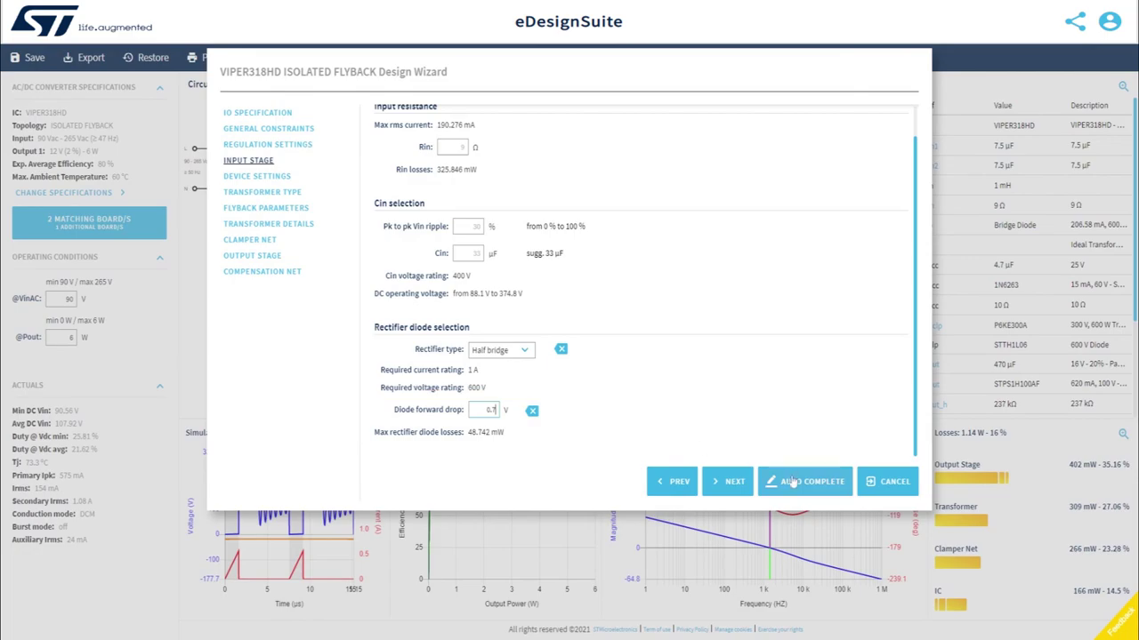
left_click(790, 481)
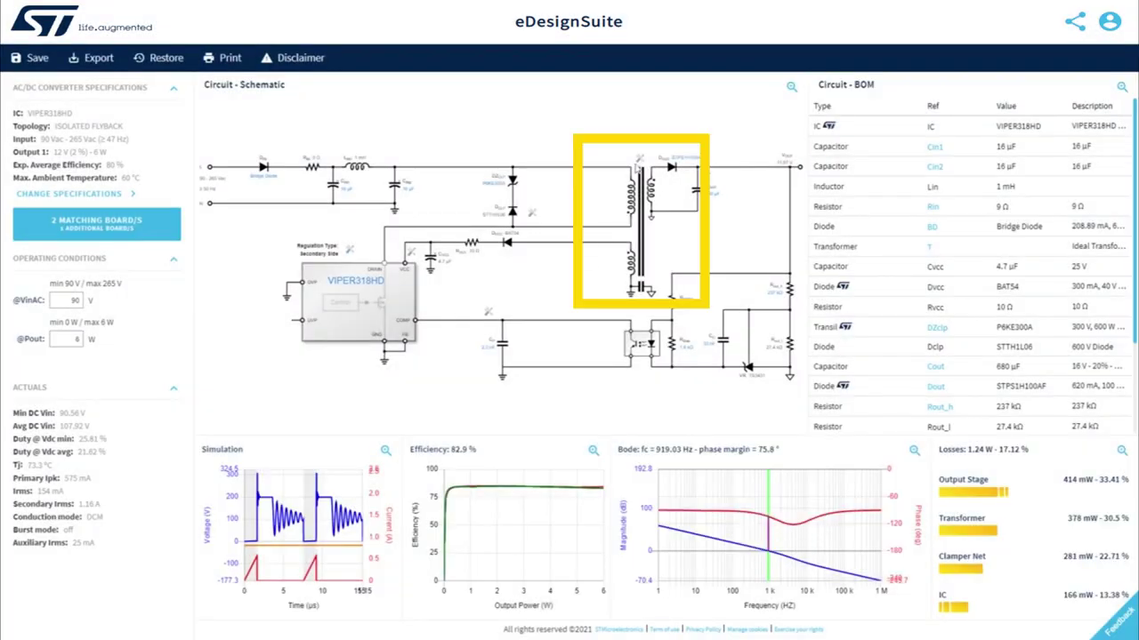
Replace the ideal transformer with the commercial WE 750343023 and auto-complete the design.
left_click(638, 162)
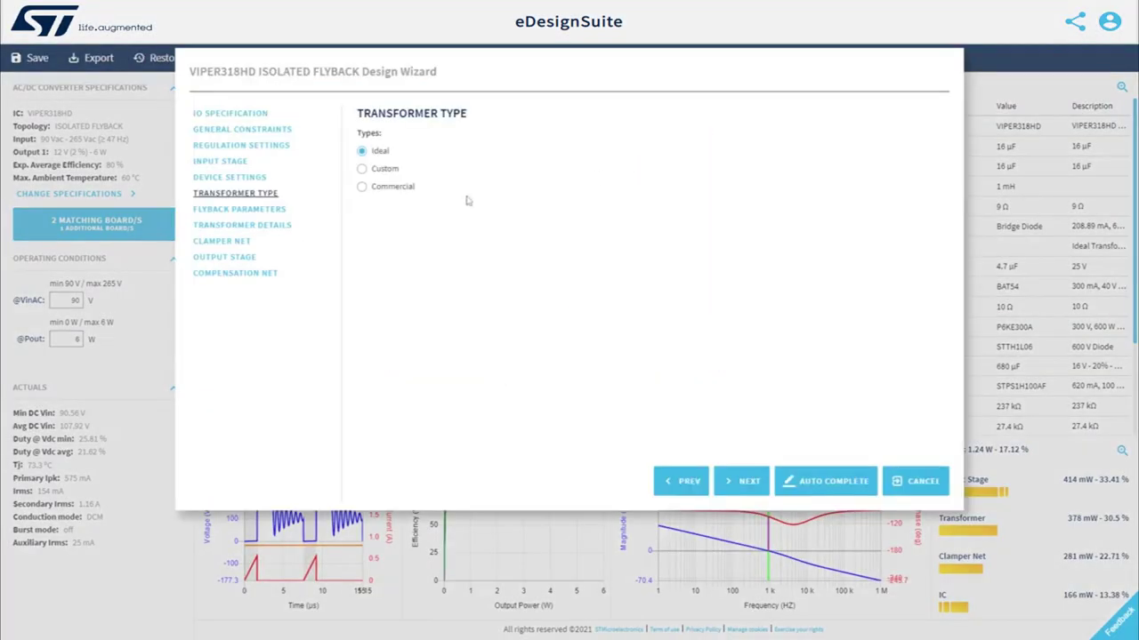
left_click(364, 192)
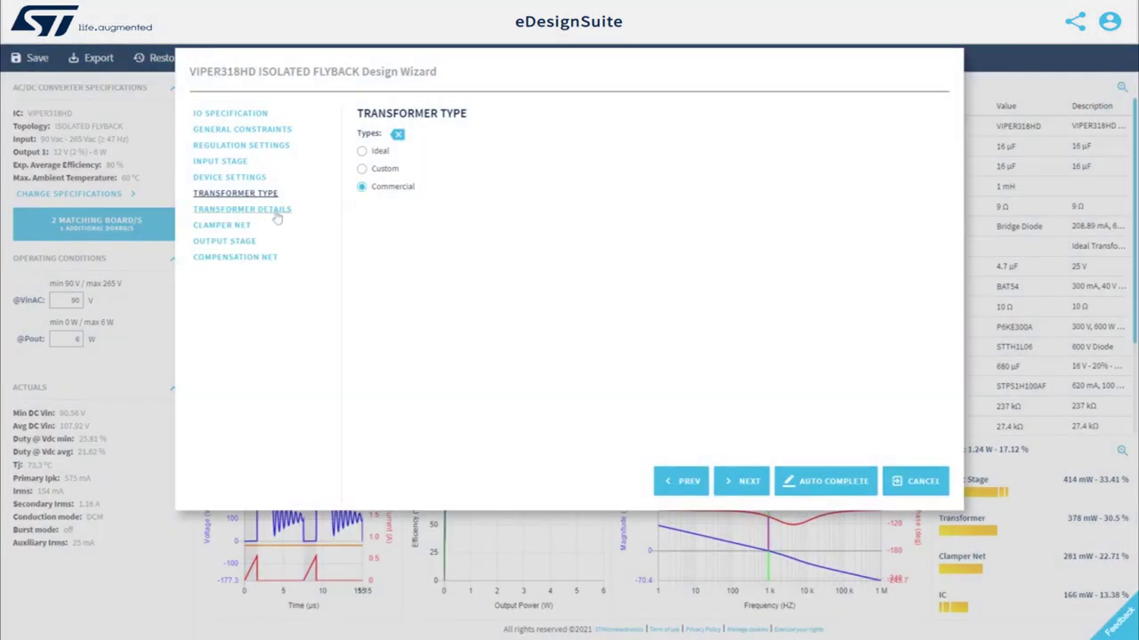
left_click(277, 213)
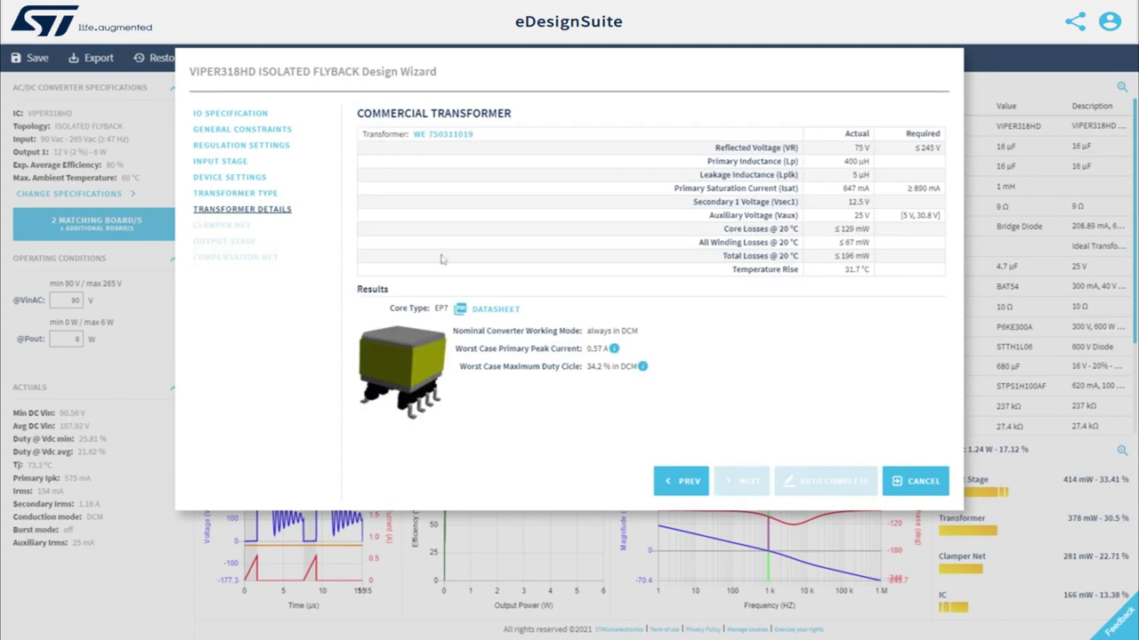
left_click(452, 140)
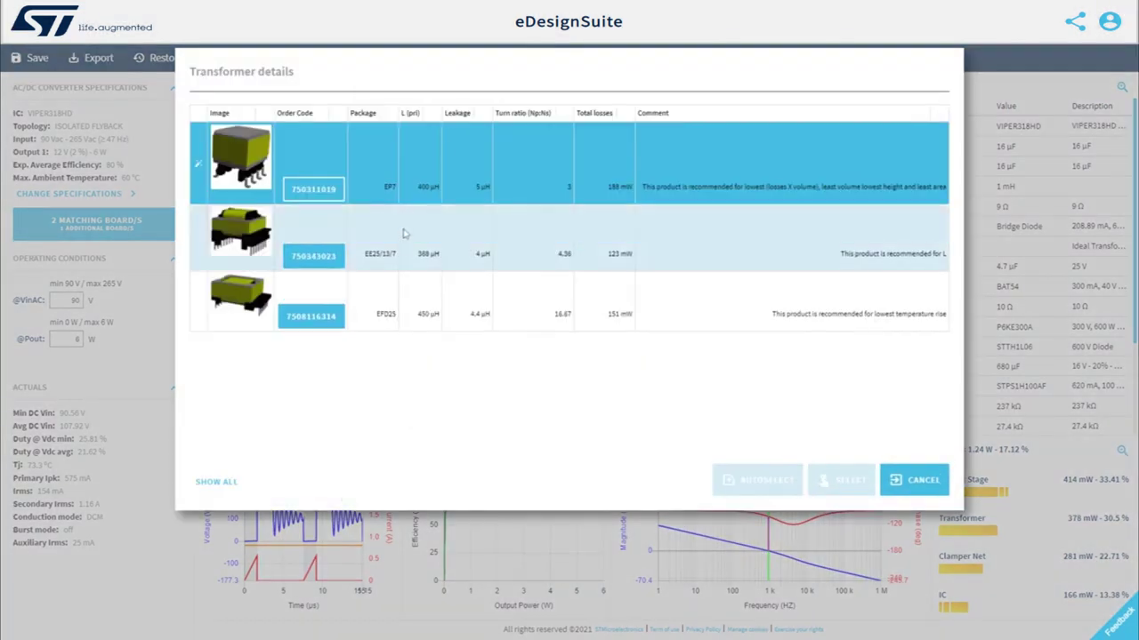
left_click(392, 250)
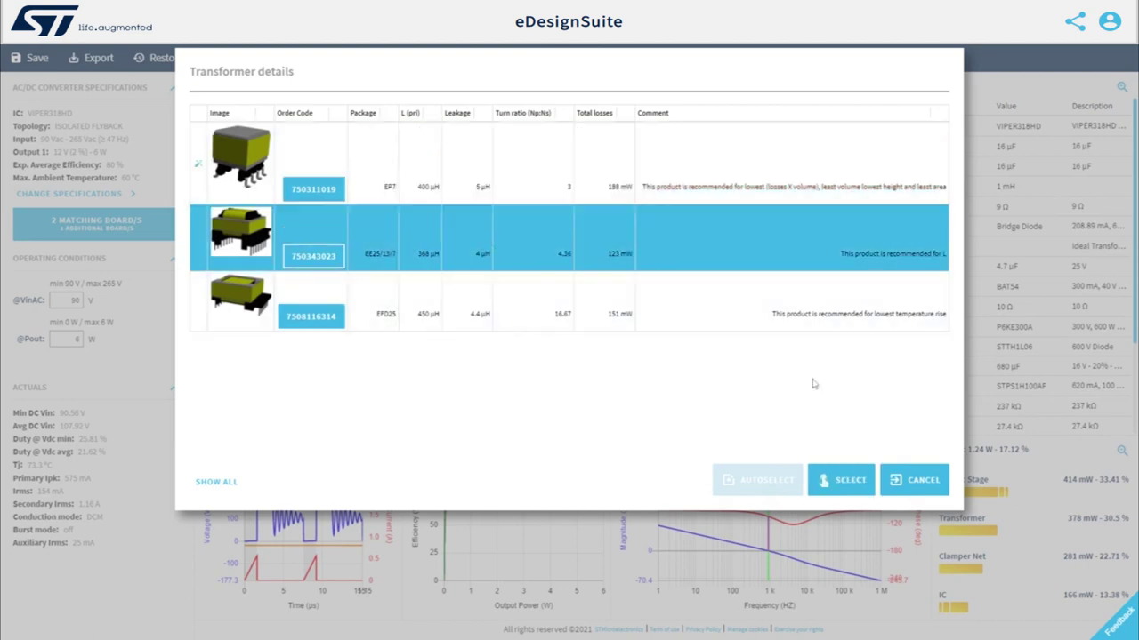
left_click(847, 480)
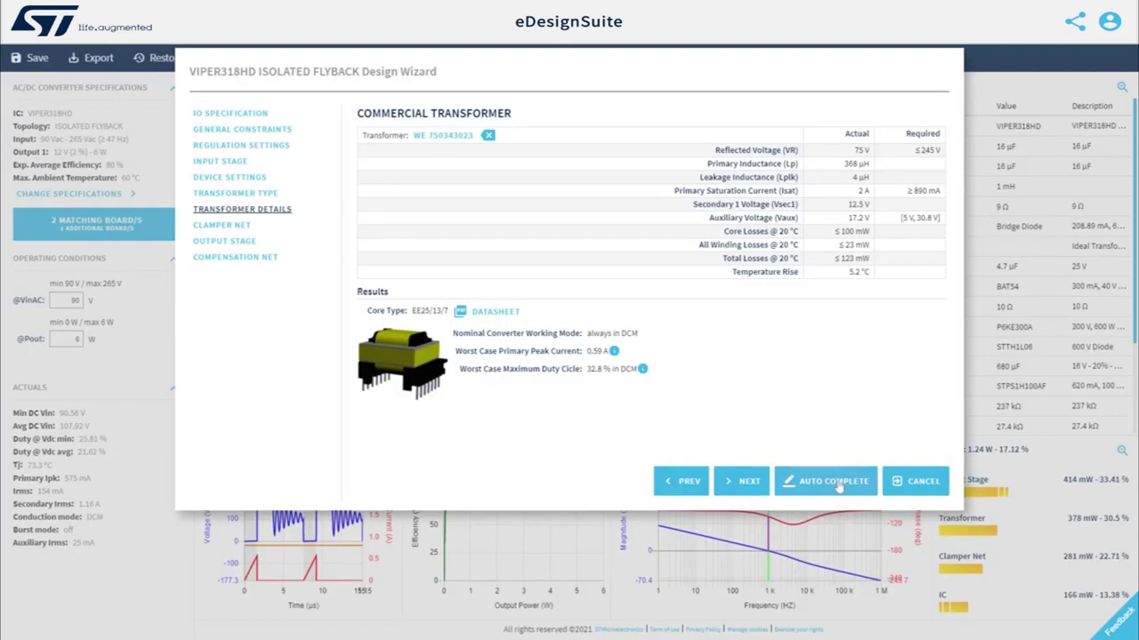
left_click(833, 481)
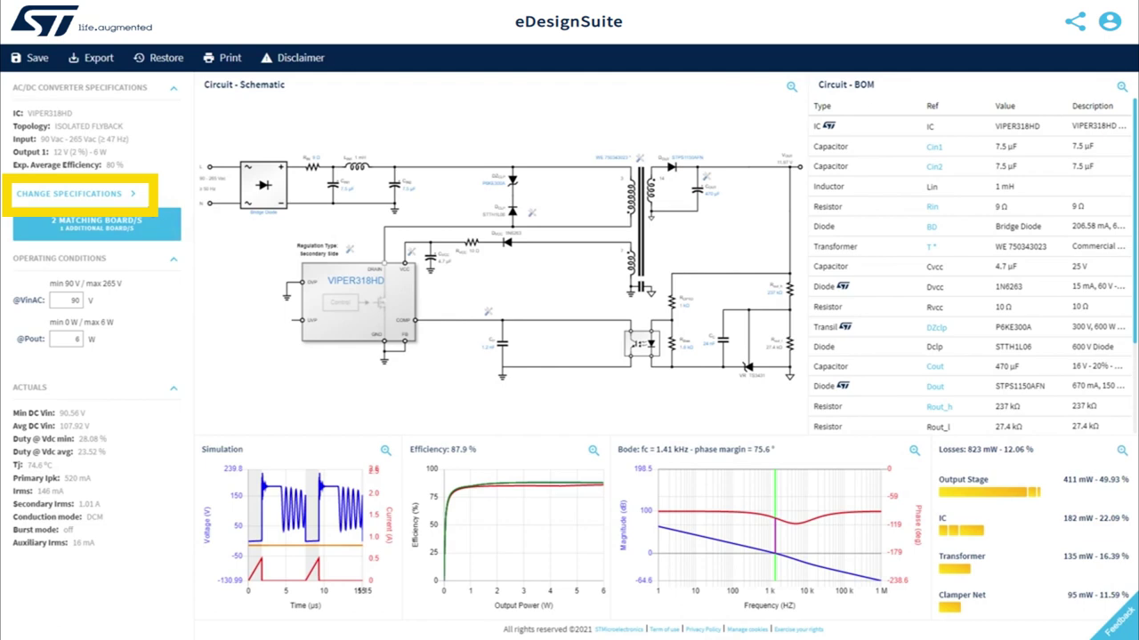
Step through the general constraints, regulation, input stage, device and transformer wizard pages.
left_click(121, 197)
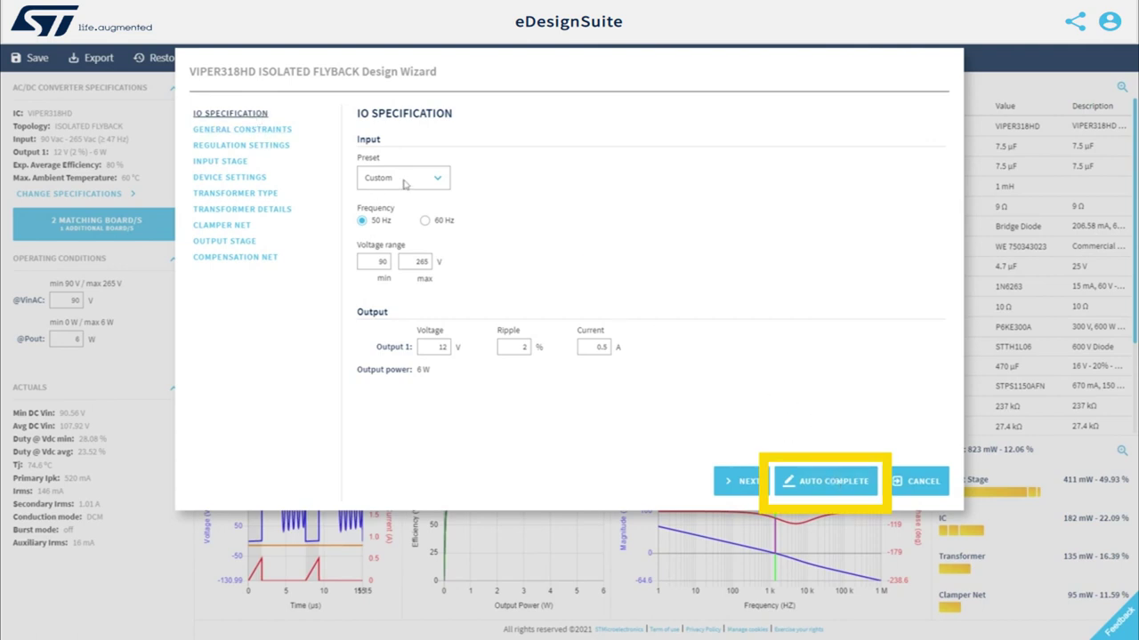
left_click(277, 132)
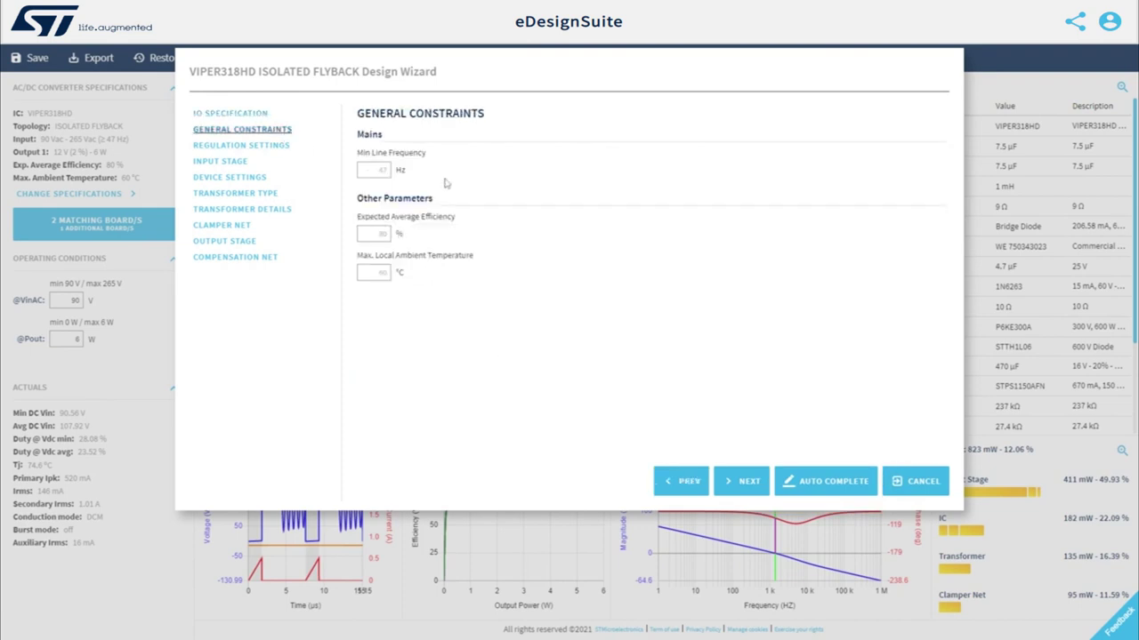
left_click(283, 147)
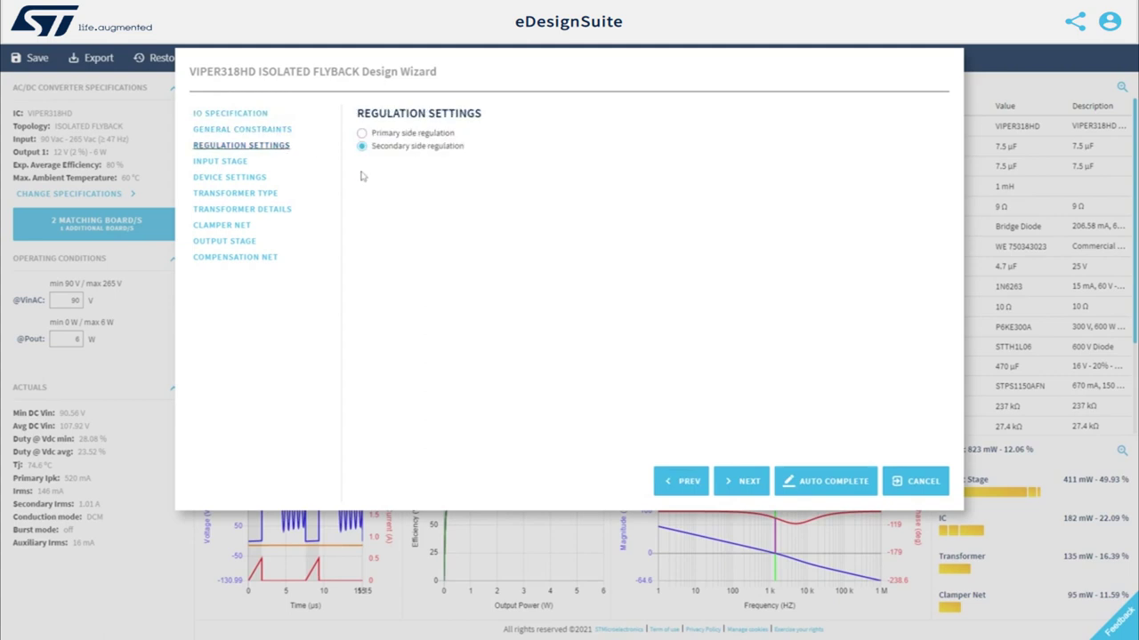
left_click(237, 166)
scroll(475, 224, "down", 1)
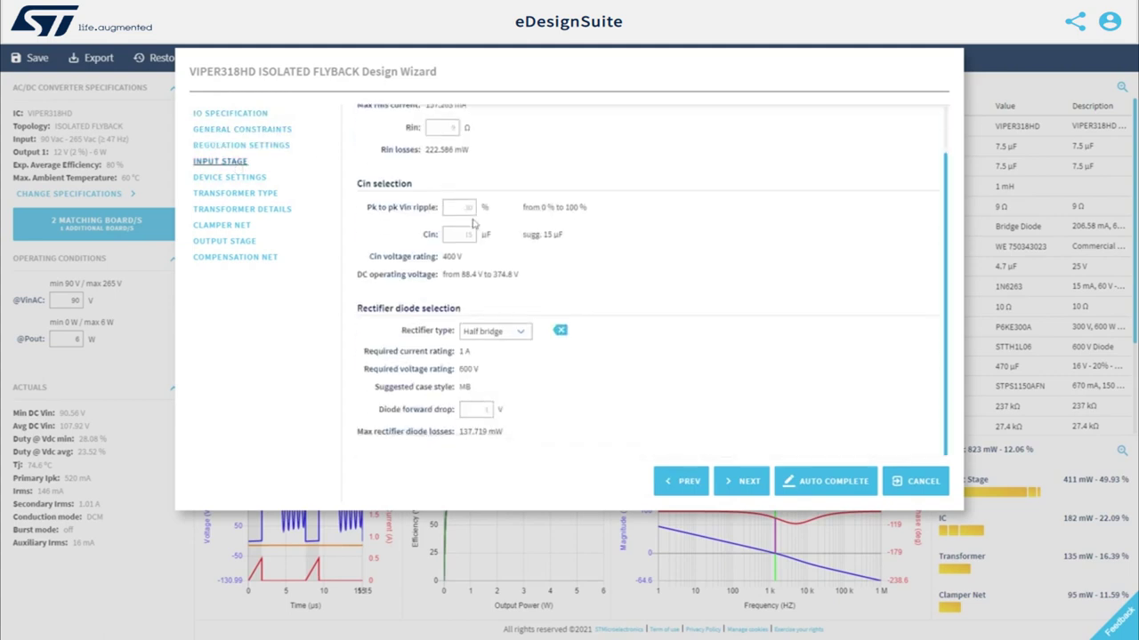
left_click(255, 180)
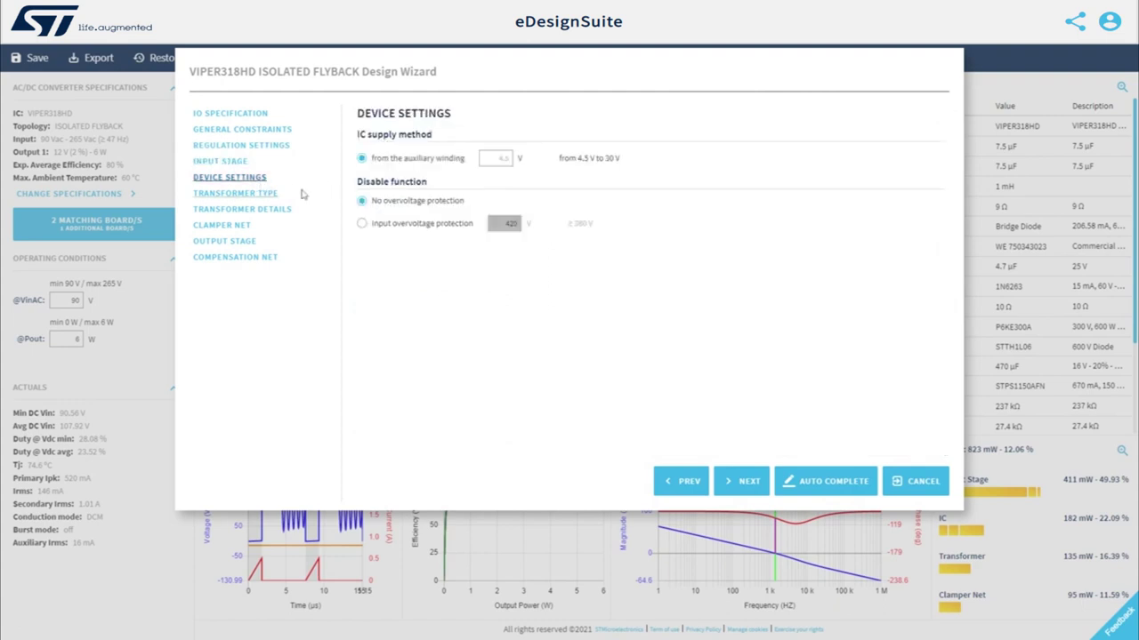
left_click(262, 196)
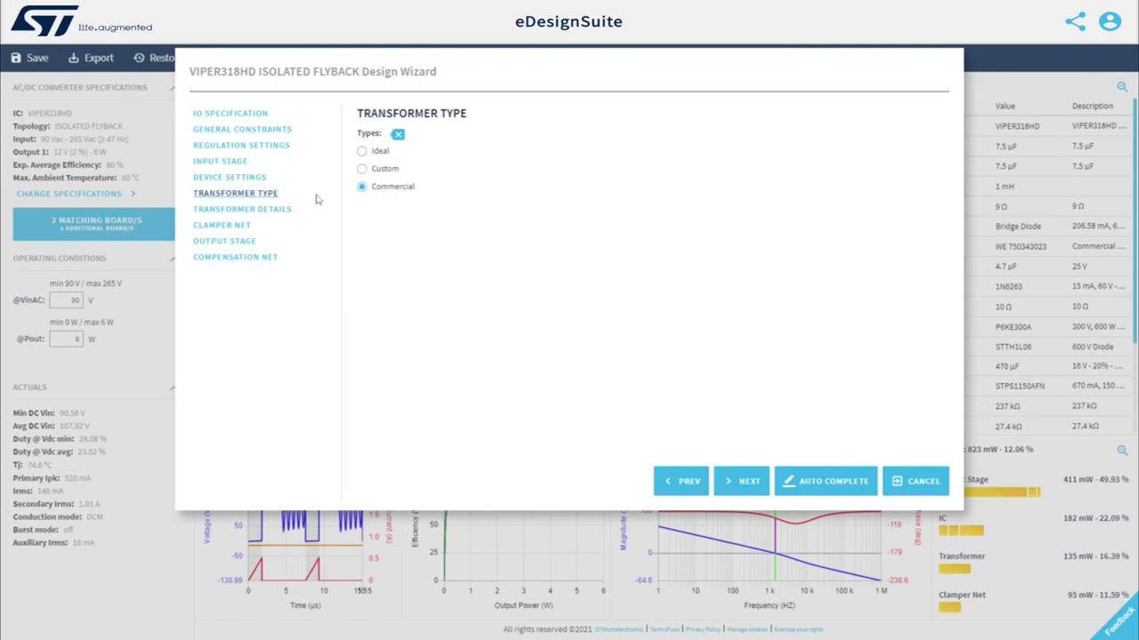
left_click(279, 211)
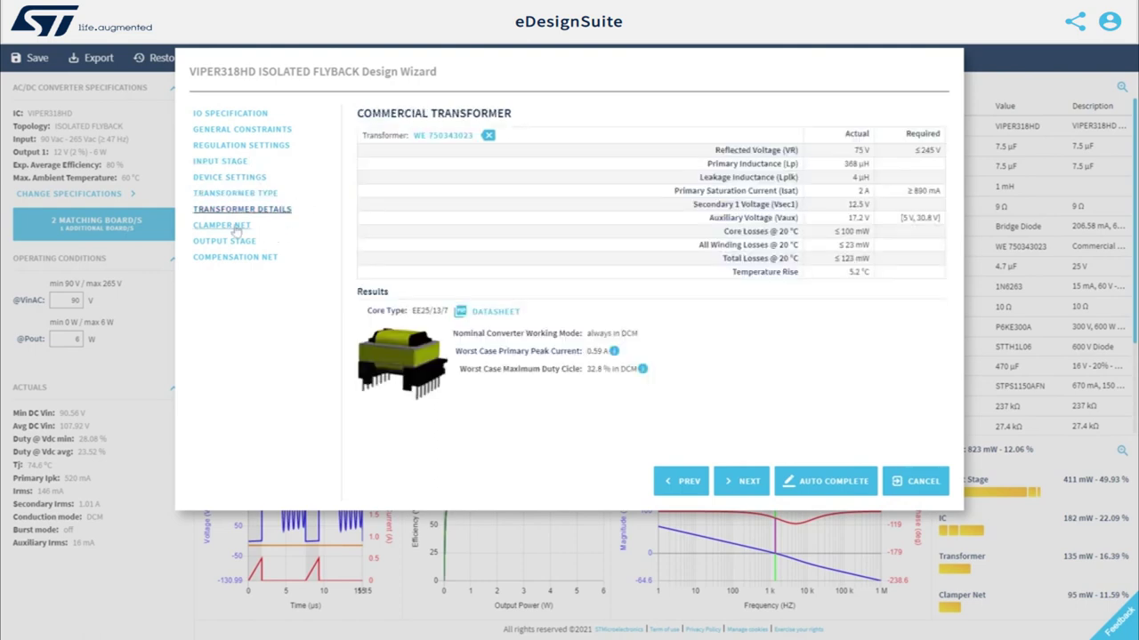
Review the clamper, output stage and compensation network pages, then finalize the flyback design.
left_click(240, 226)
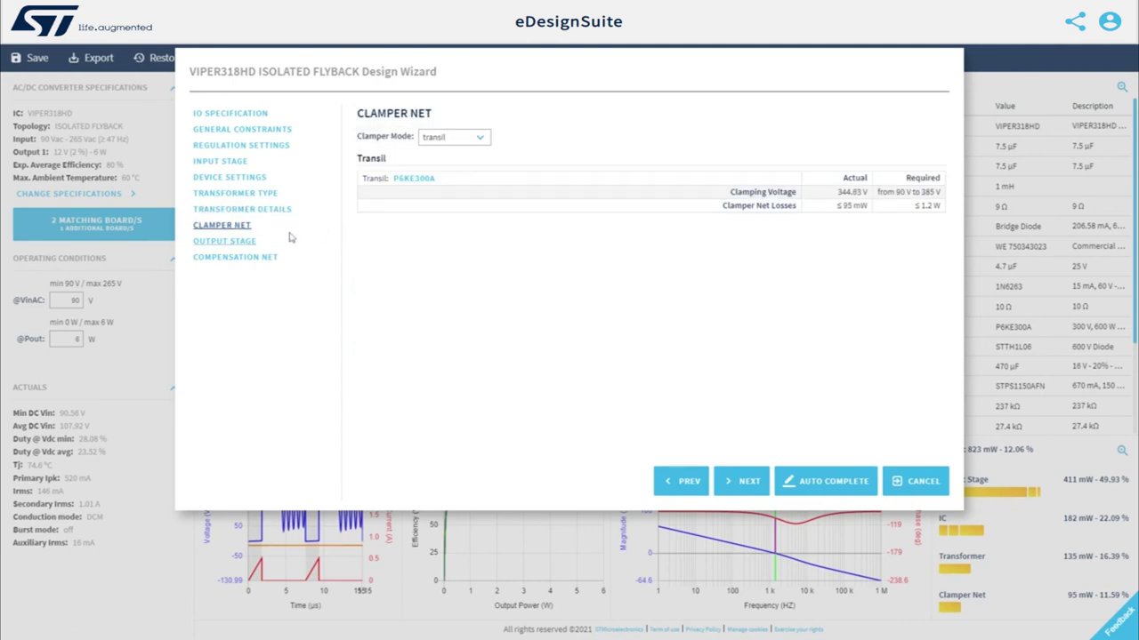
left_click(264, 242)
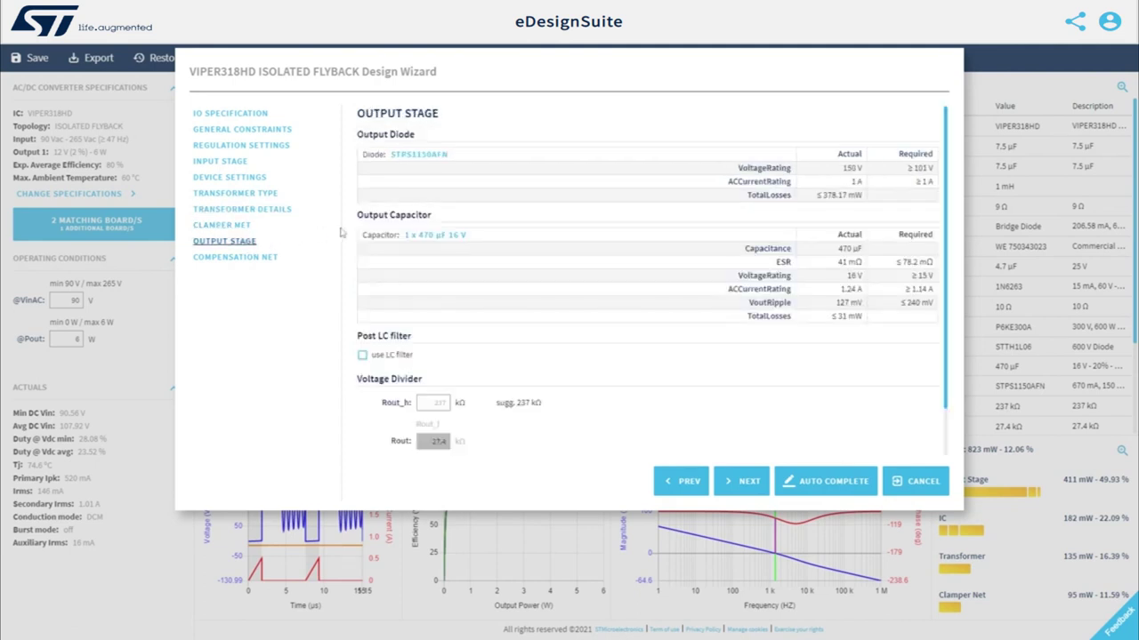
scroll(537, 259, "down", 1)
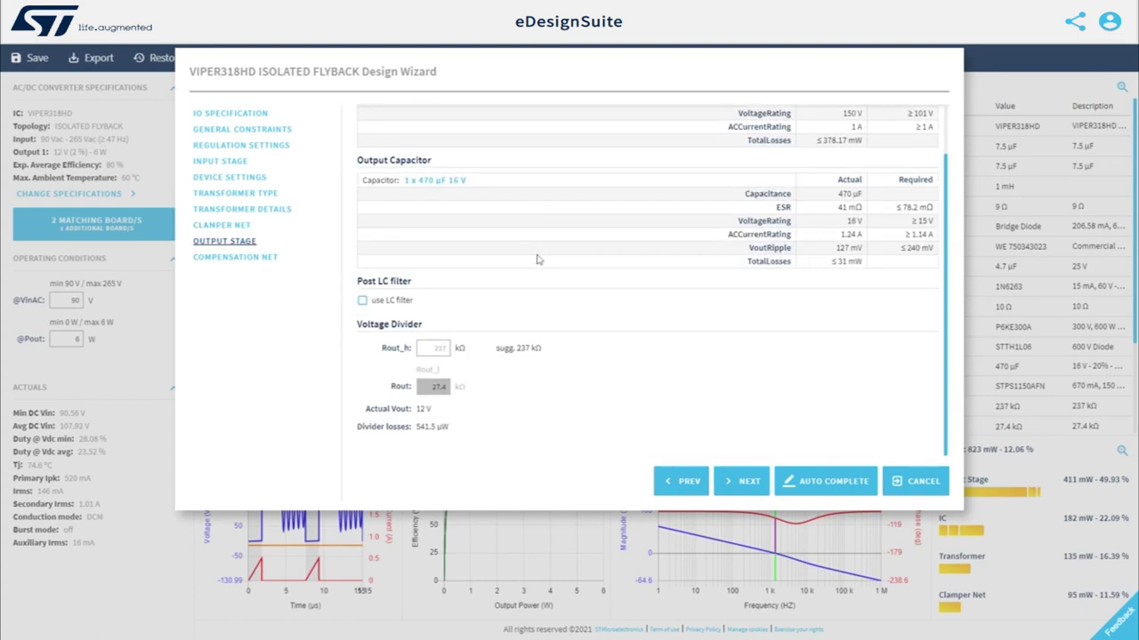
left_click(264, 265)
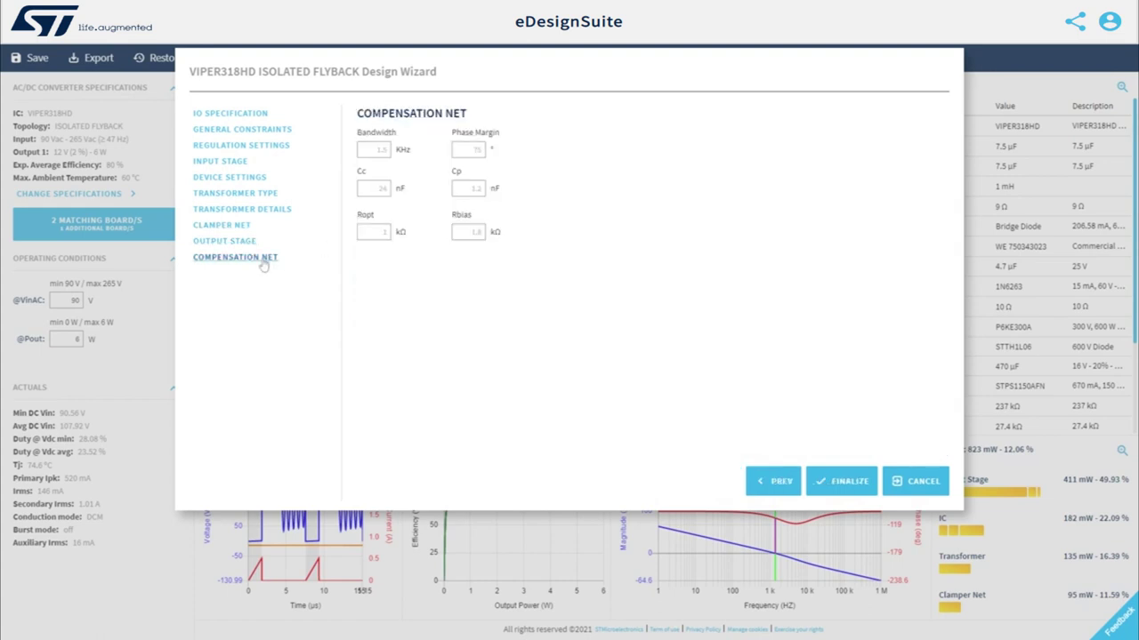
left_click(844, 481)
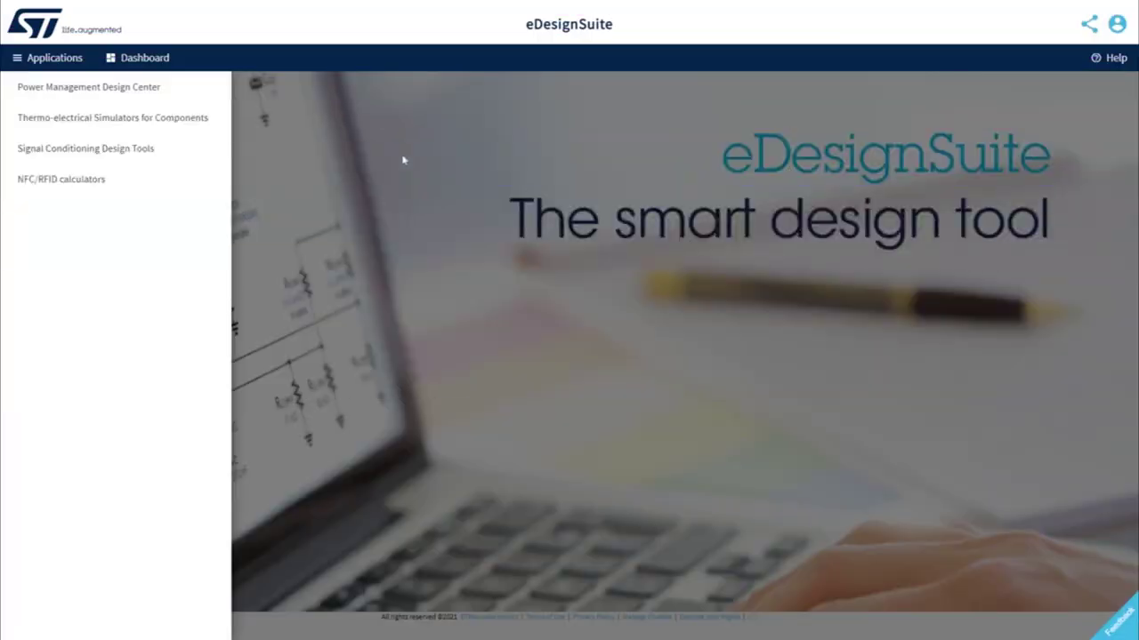
Go to the DC/DC power supply tools, search L6983 and open the L6983C33QTR card.
left_click(117, 89)
left_click(118, 144)
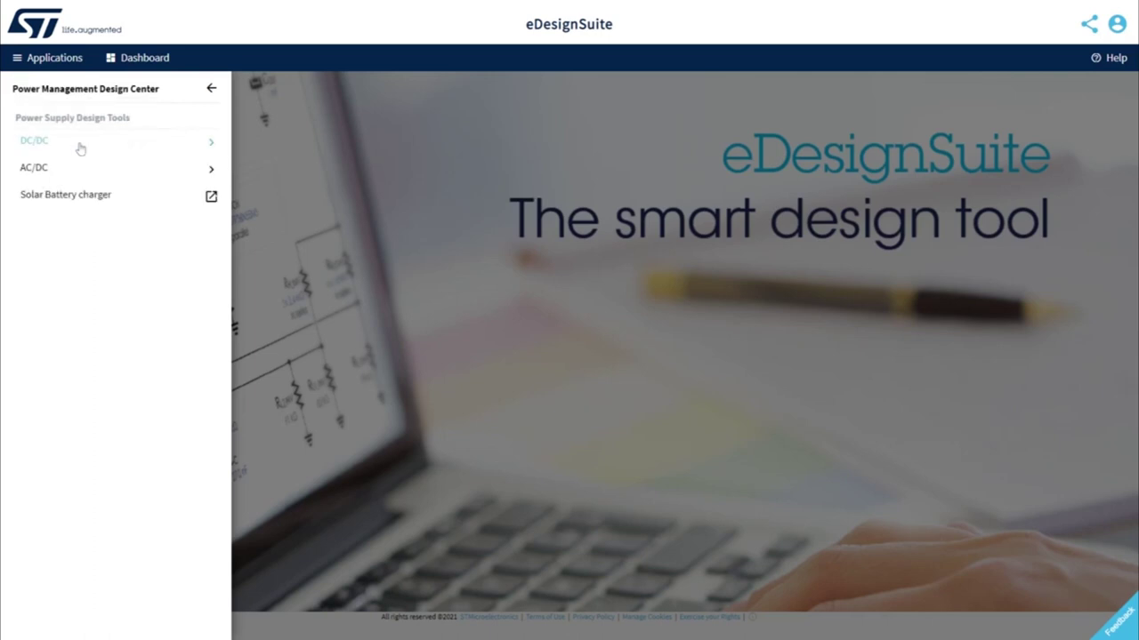
left_click(32, 144)
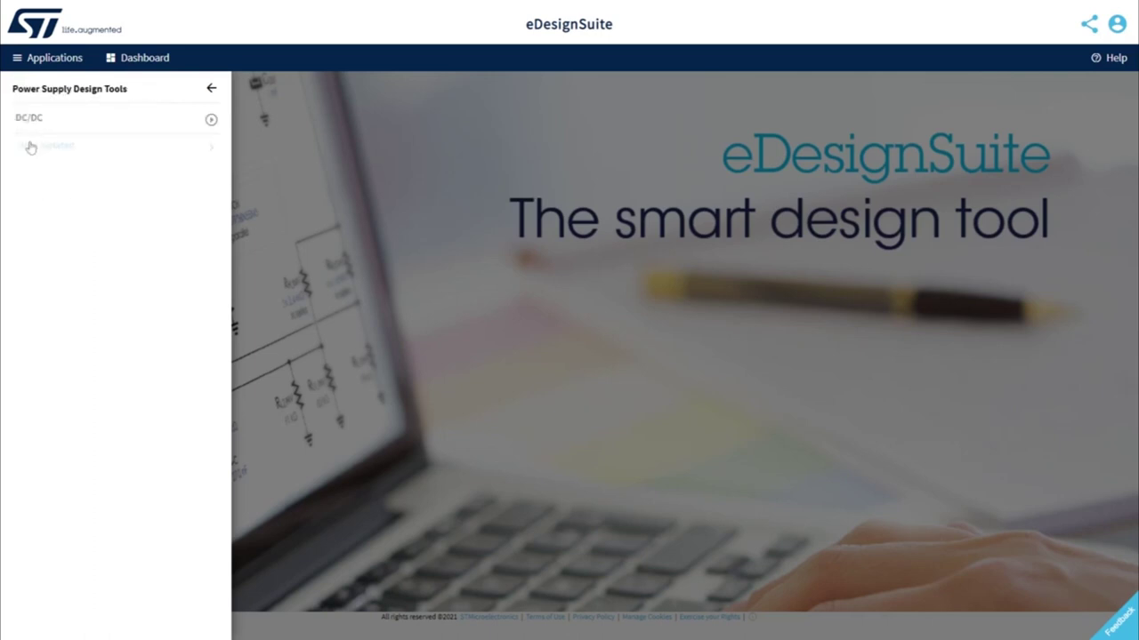
left_click(33, 120)
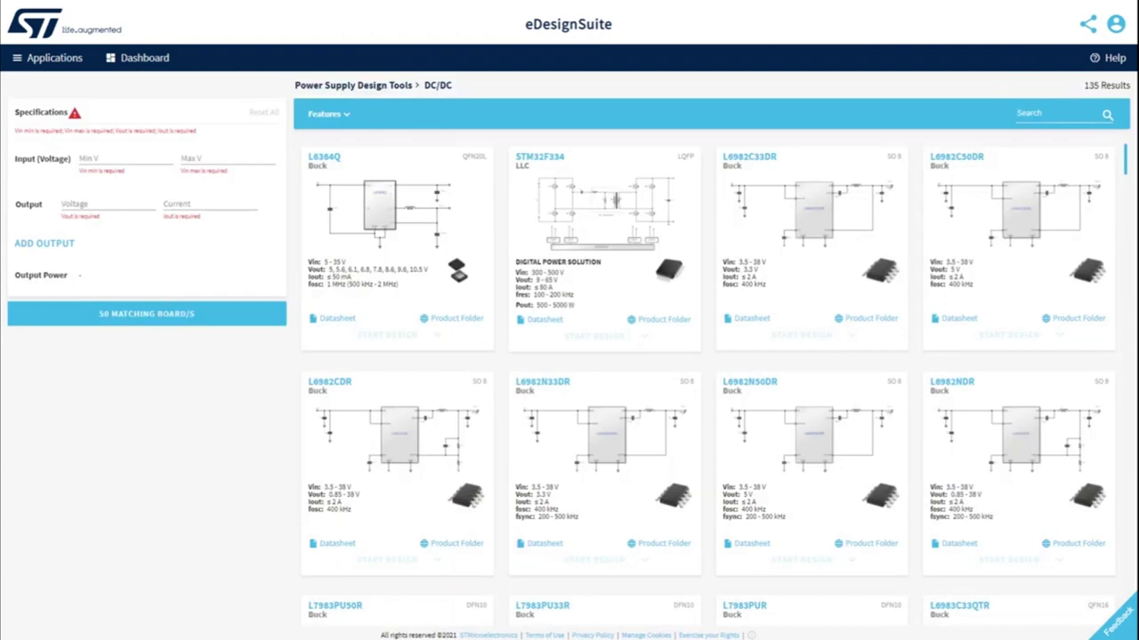
type("L6983")
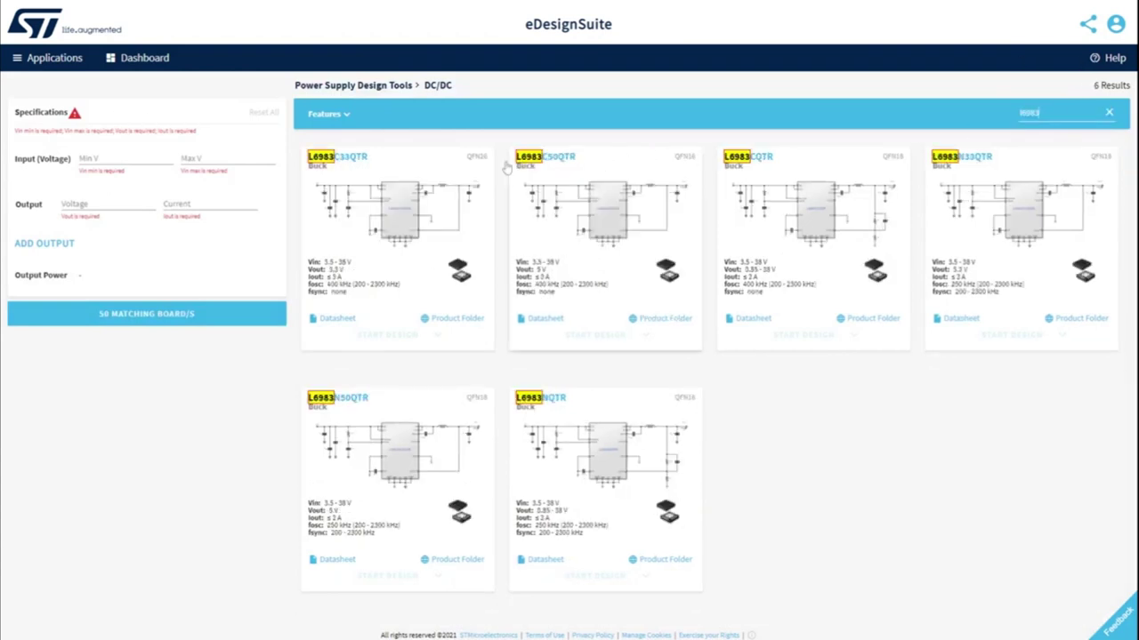
left_click(347, 160)
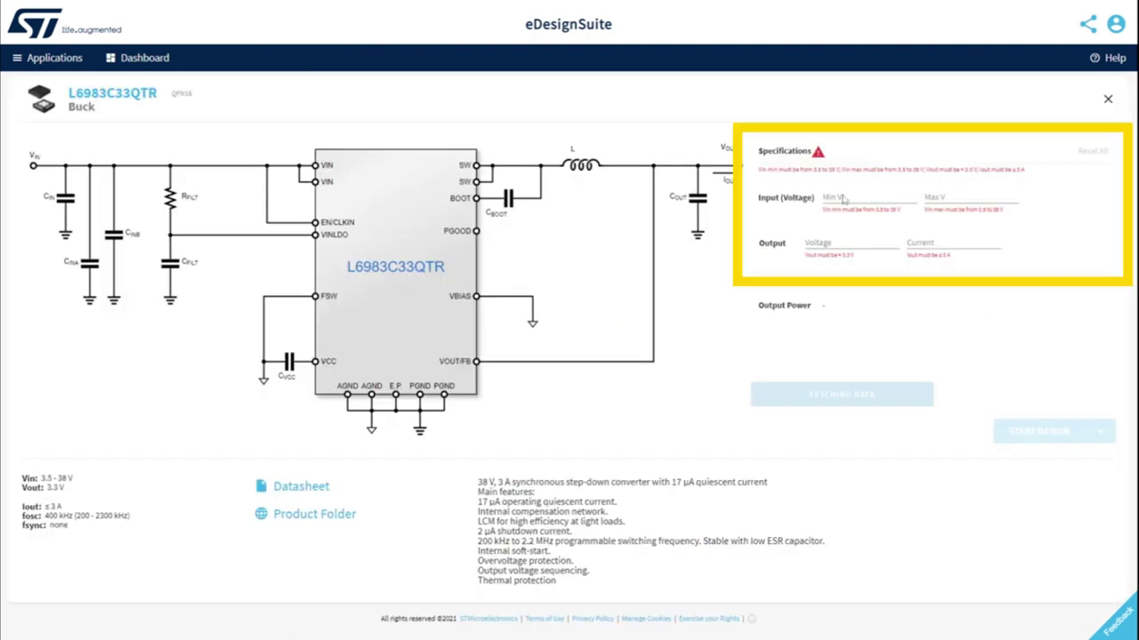
Enter 12–18 V input and a 3.3 V, 1 A output, then start the design.
left_click(843, 199)
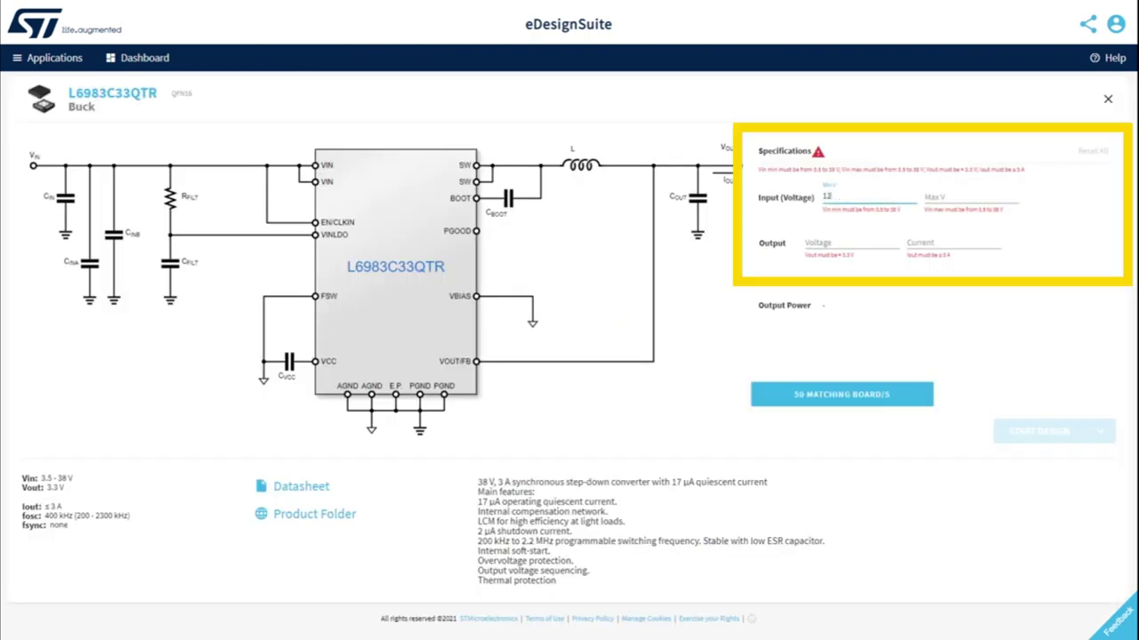
key("Tab")
type("18")
key("Tab")
type("3.")
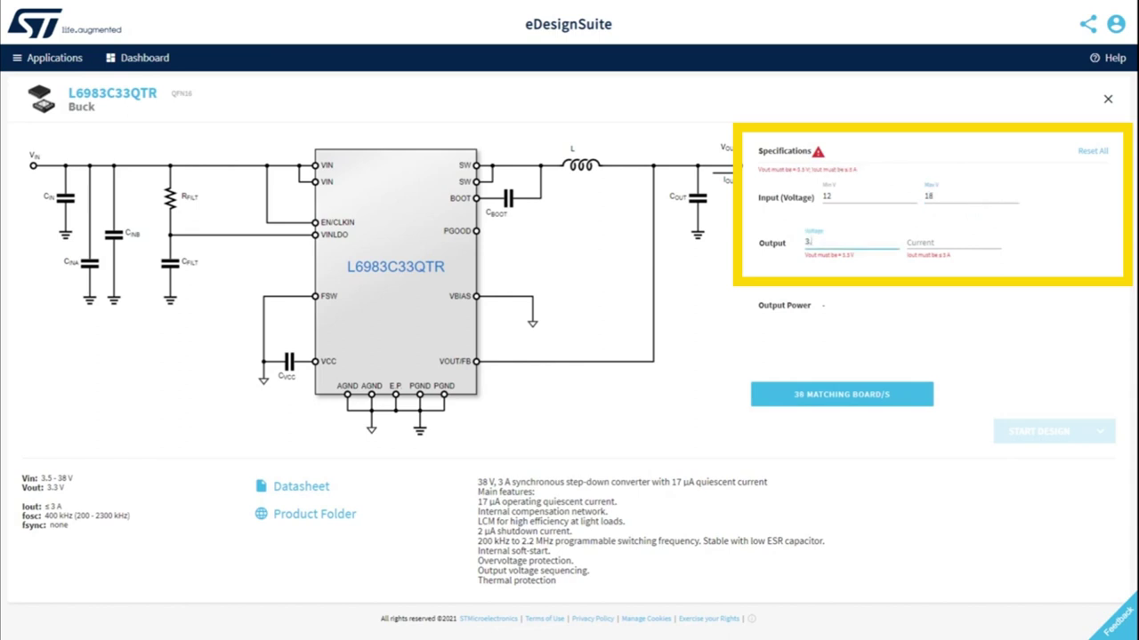
type("3")
key("Tab")
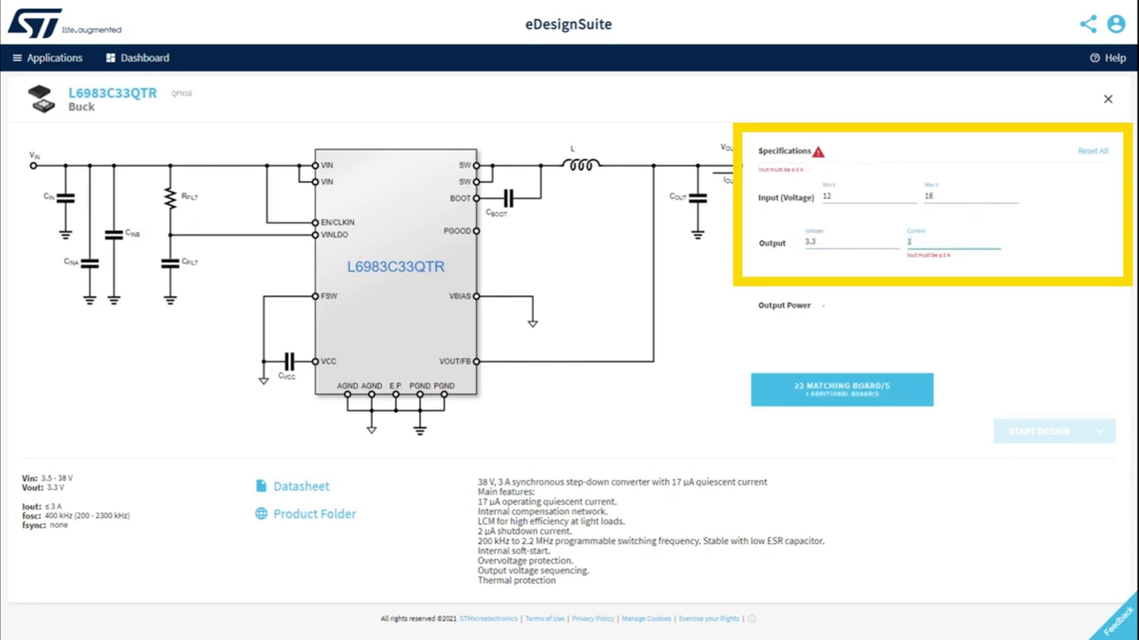
type("1")
left_click(1032, 432)
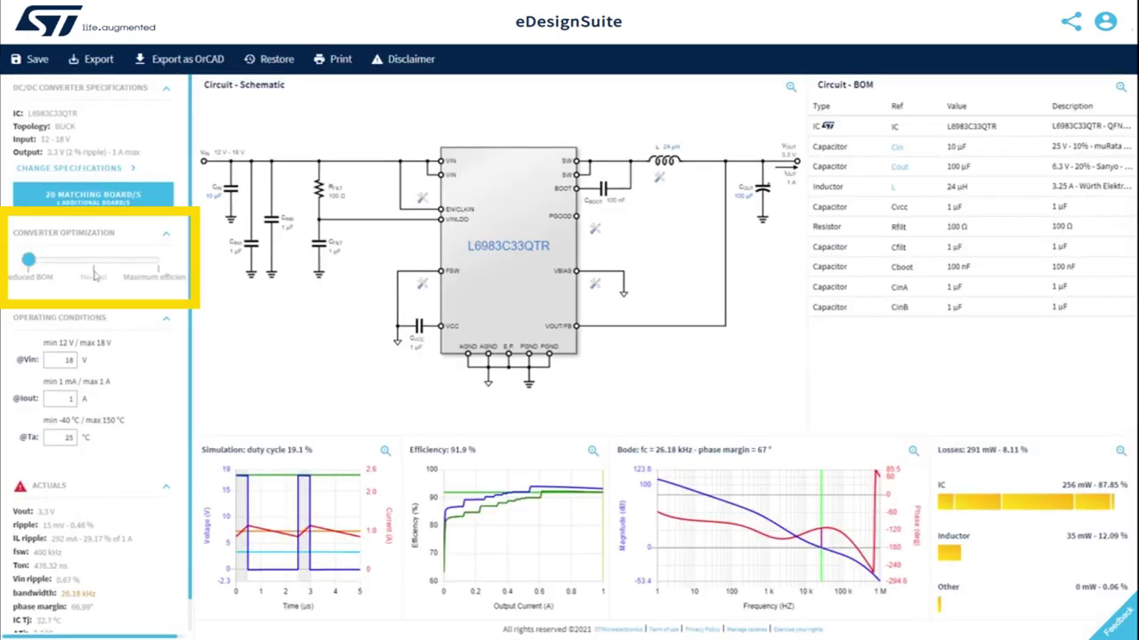
left_click_drag(29, 259, 158, 259)
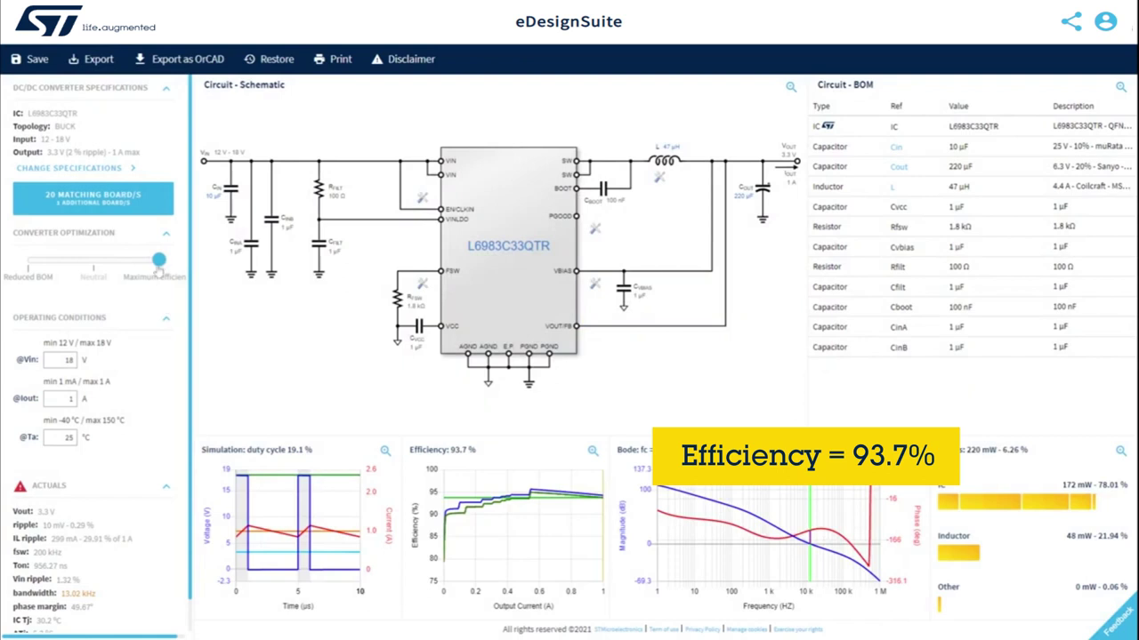
left_click_drag(159, 265, 43, 264)
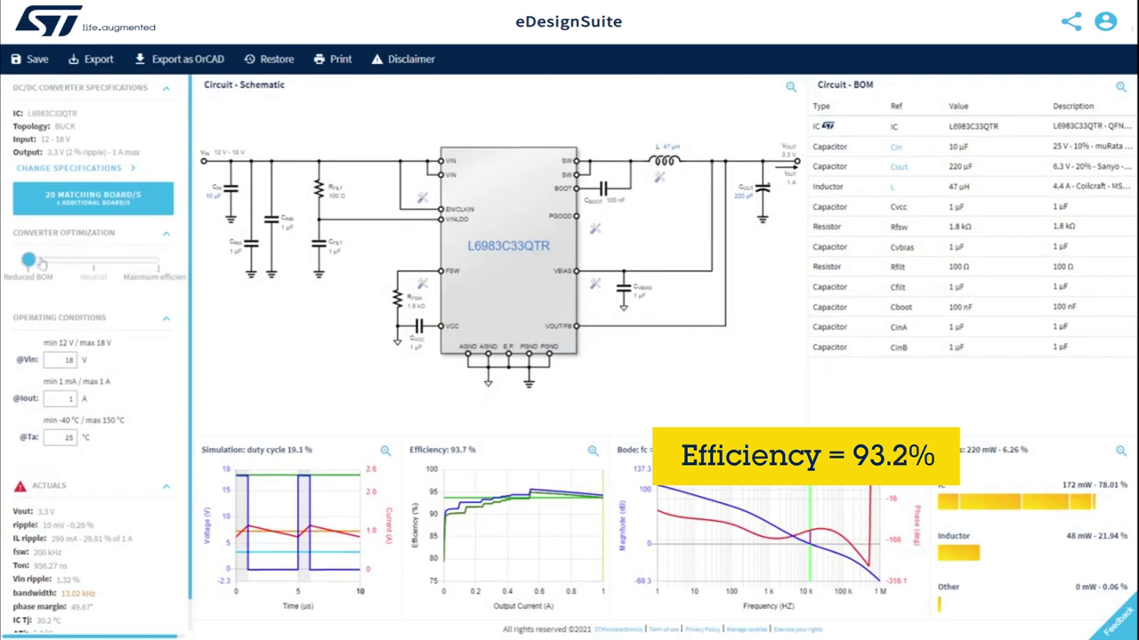